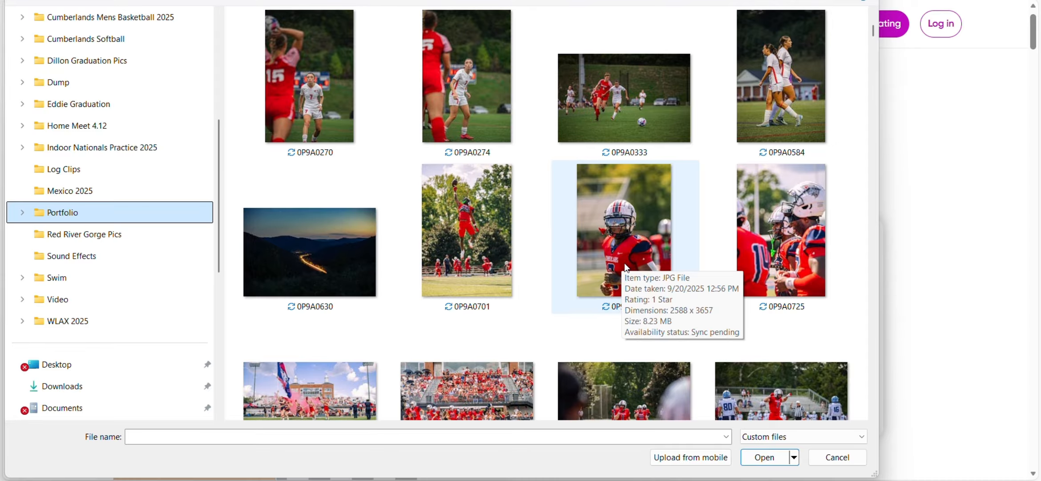
# - Remove the background from photo 0P9A0715 in Picsart and download the cut-out player
pyautogui.click(654, 224)
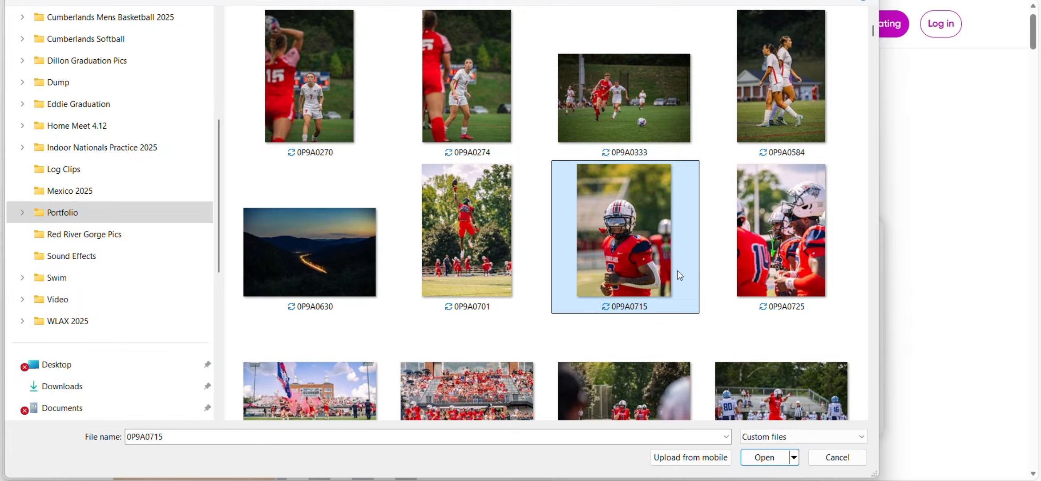
pyautogui.click(763, 464)
pyautogui.scroll(-1, 797, 318)
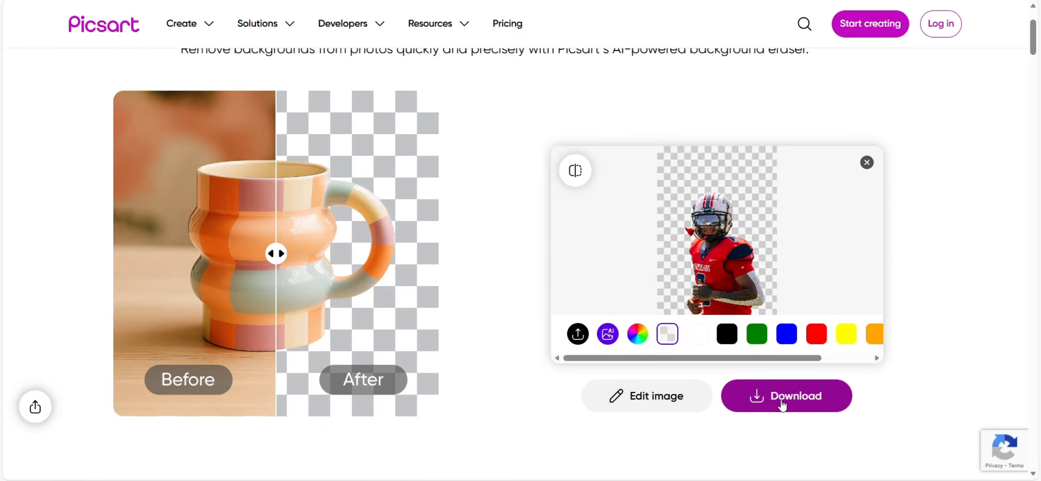
pyautogui.click(790, 396)
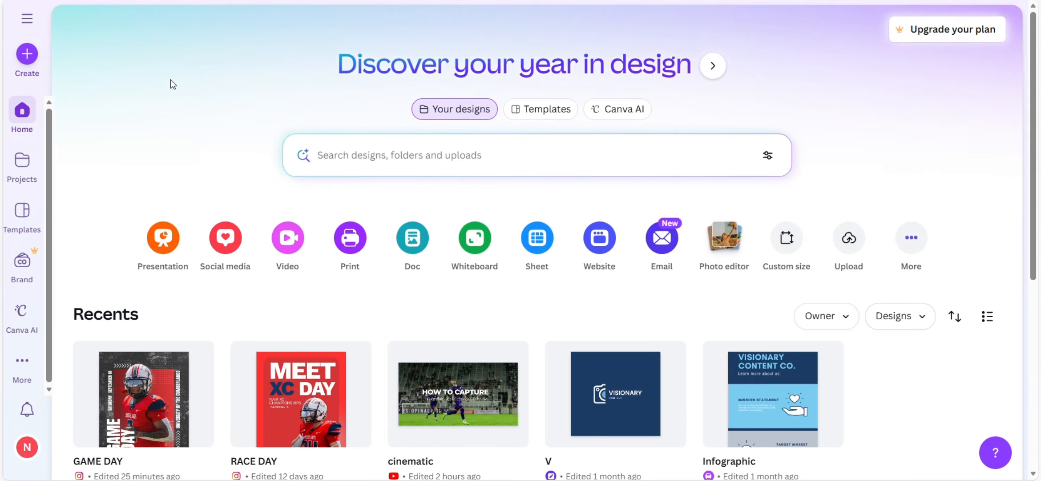
# - Upload the Picsart BackgroundRemover cut-out from Downloads into the GAME DAY design
pyautogui.click(28, 65)
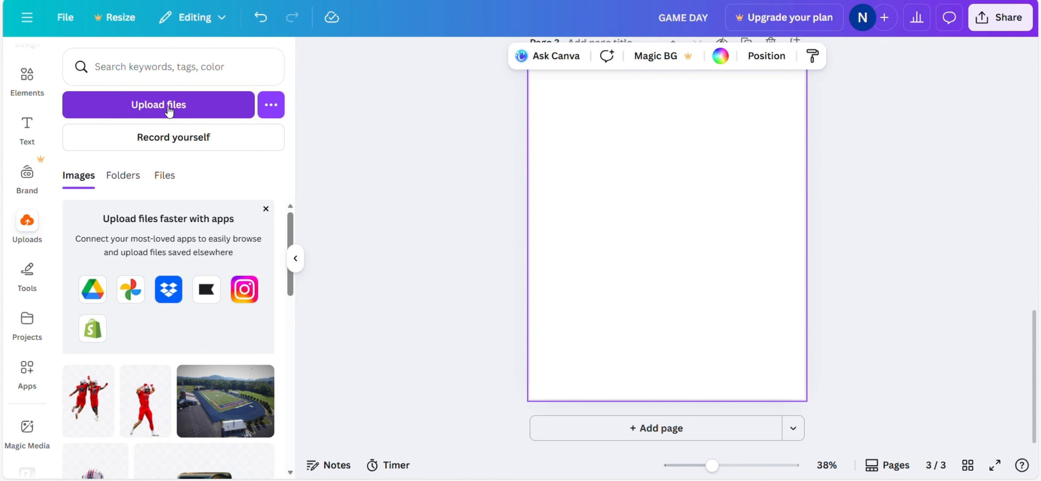
pyautogui.click(168, 106)
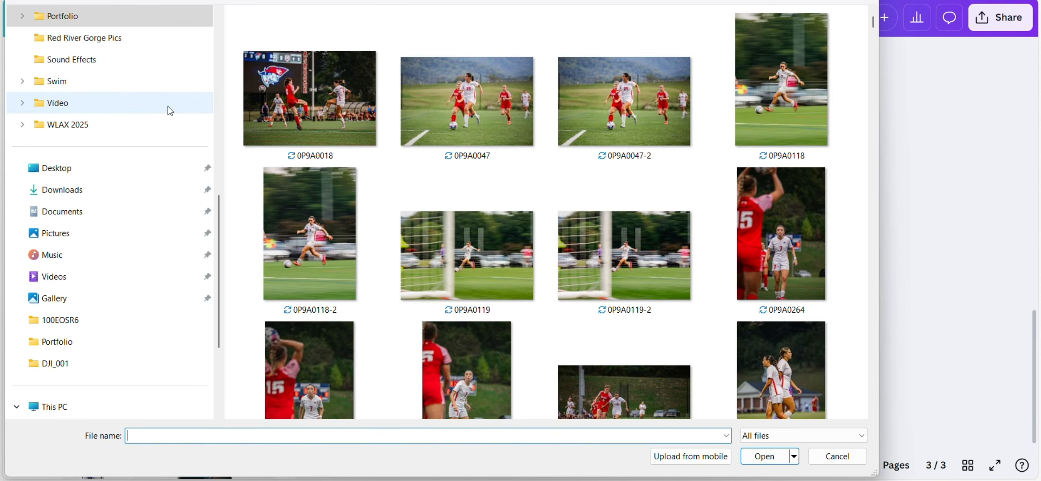
pyautogui.click(113, 184)
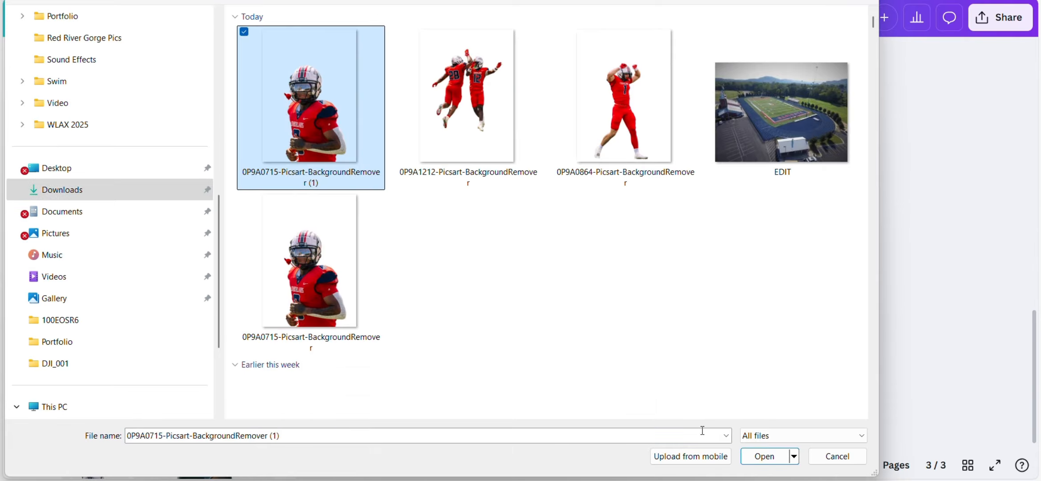
pyautogui.click(764, 455)
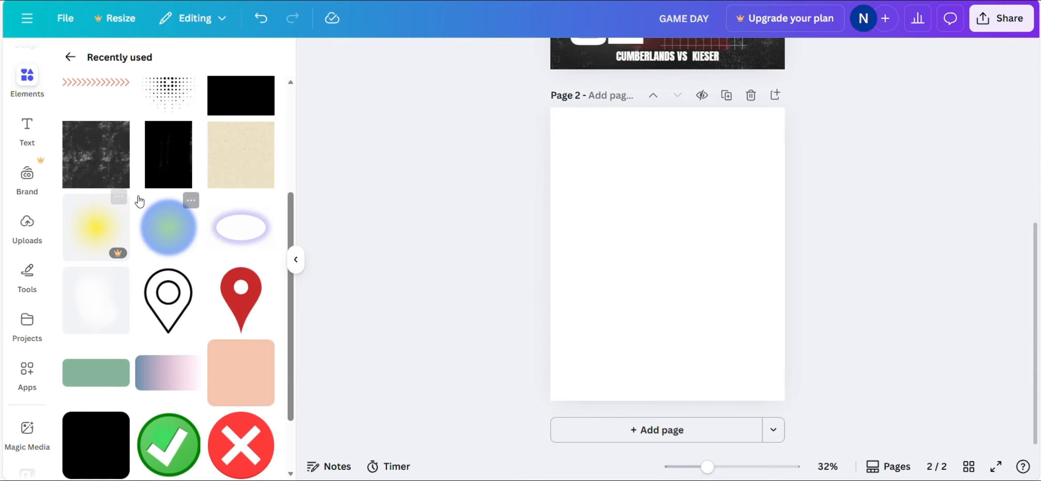
# - Cover page 2 with the dark grunge texture and place a square shape on it
pyautogui.scroll(3, 140, 202)
pyautogui.moveTo(118, 291); pyautogui.dragTo(557, 240)
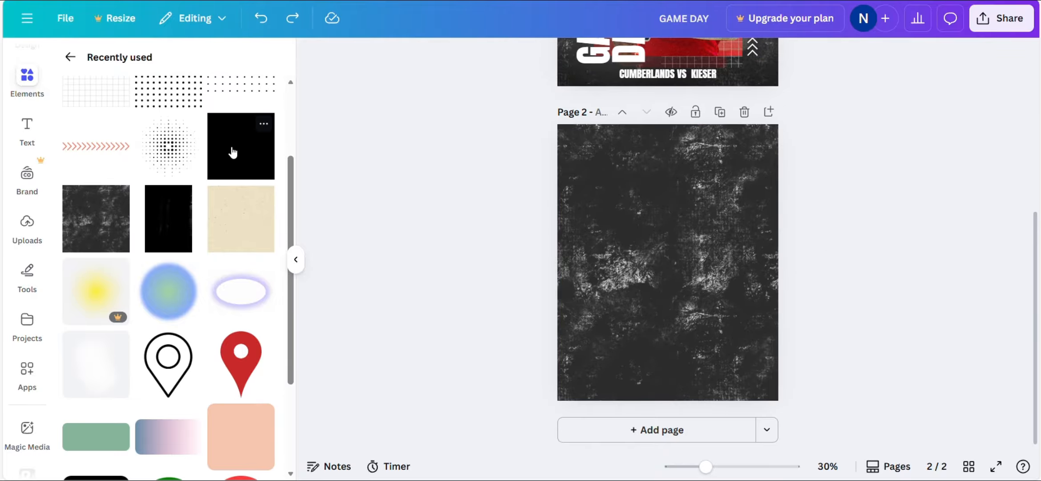
pyautogui.moveTo(234, 152); pyautogui.dragTo(671, 266)
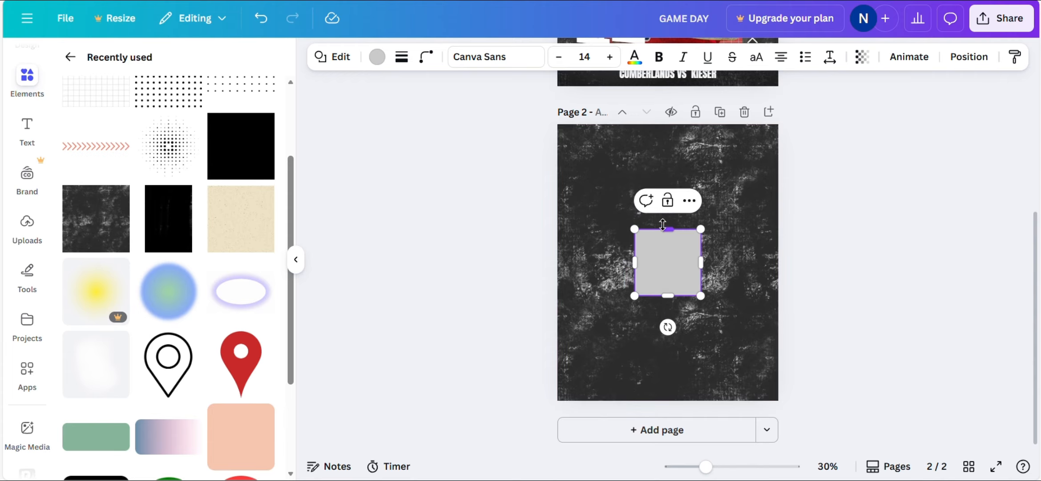
# - Stretch the square into a tall, wider rectangle centred on the page
pyautogui.moveTo(663, 229); pyautogui.dragTo(663, 177)
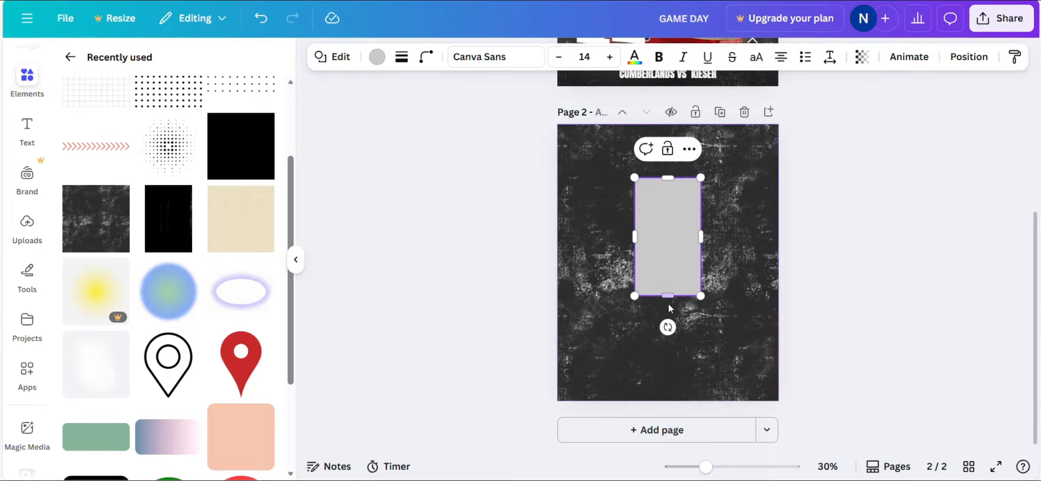
pyautogui.moveTo(668, 296); pyautogui.dragTo(667, 361)
pyautogui.moveTo(667, 361); pyautogui.dragTo(666, 362)
pyautogui.moveTo(635, 270); pyautogui.dragTo(599, 272)
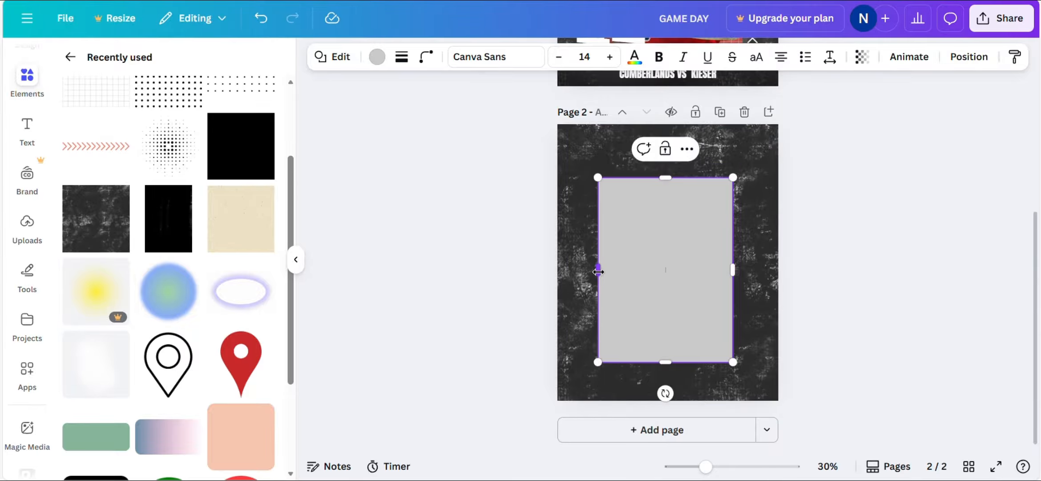
pyautogui.moveTo(653, 262); pyautogui.dragTo(659, 249)
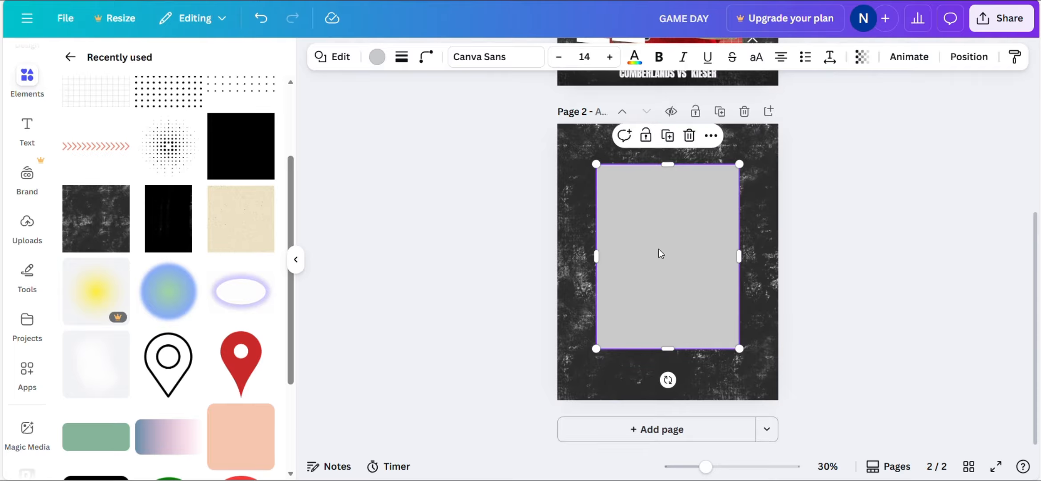
# - Fill the rectangle with the red gradient
pyautogui.click(377, 66)
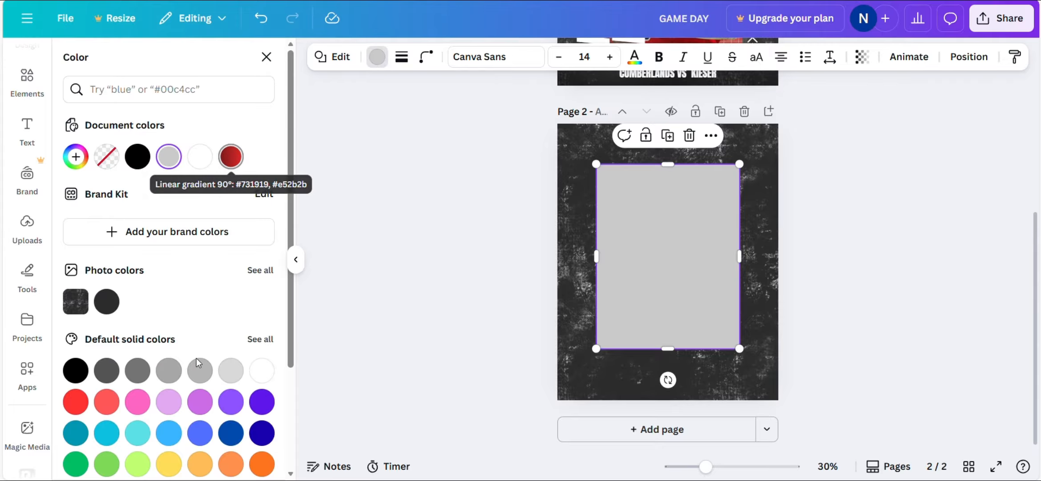
pyautogui.scroll(-3, 194, 365)
pyautogui.scroll(3, 269, 372)
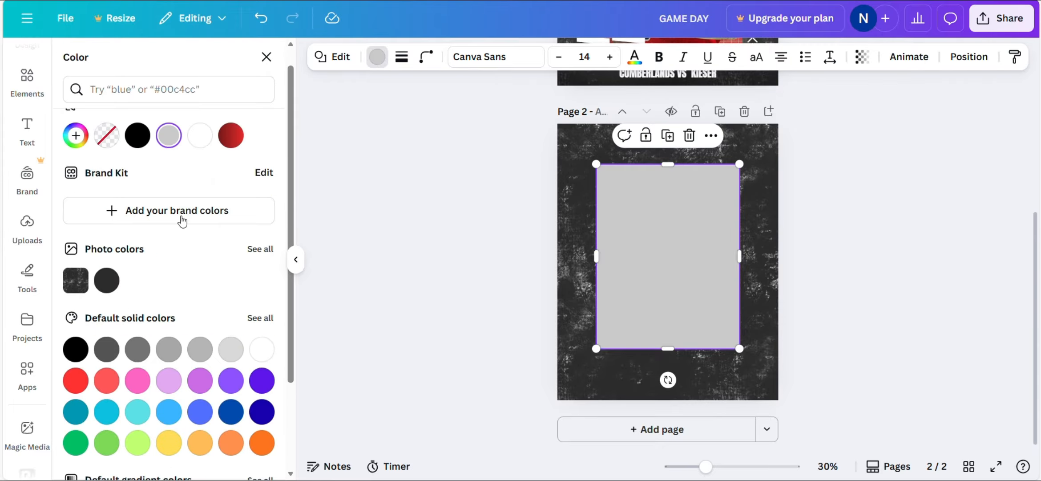
pyautogui.click(231, 135)
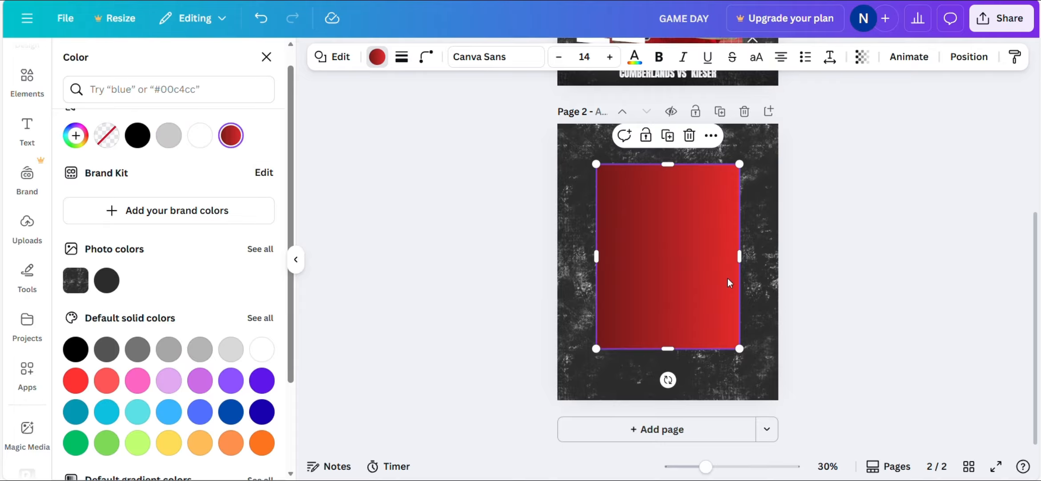
pyautogui.press('Escape')
pyautogui.press('Escape')
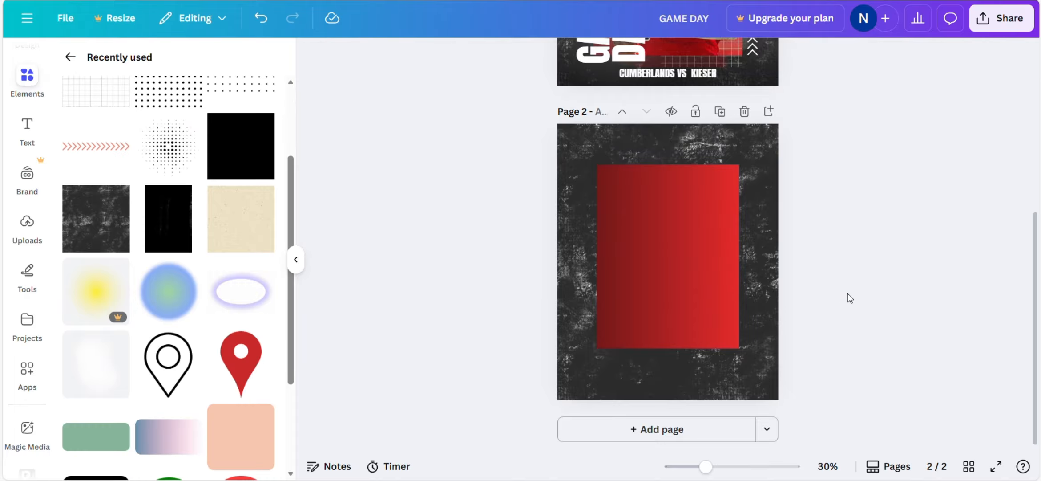
# - Add the uploaded player cut-out to page 2, move him up and enlarge him over the panel
pyautogui.click(27, 235)
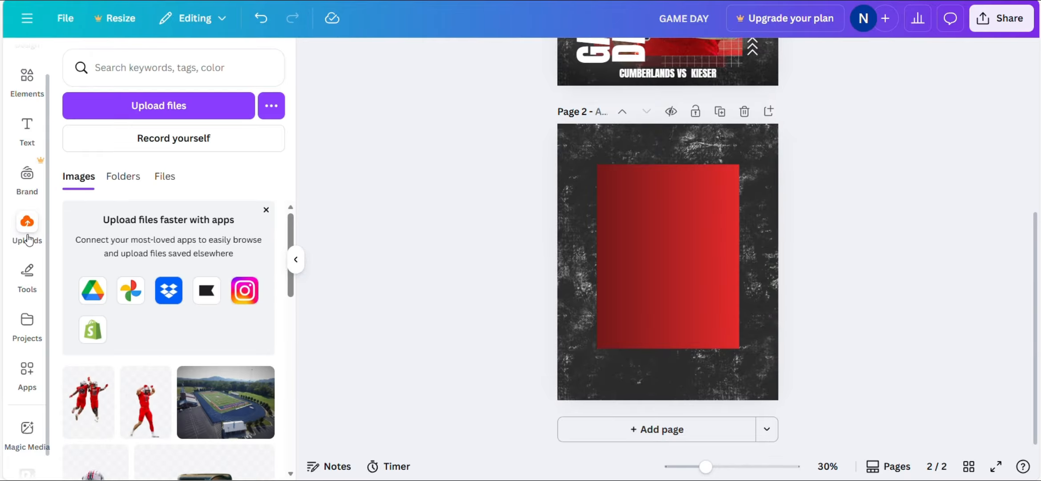
pyautogui.scroll(-3, 163, 344)
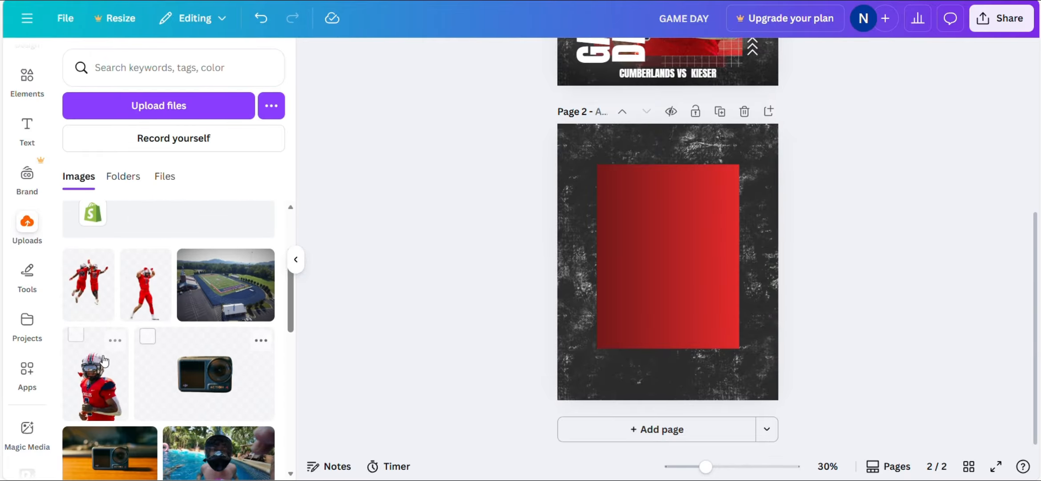
pyautogui.click(103, 360)
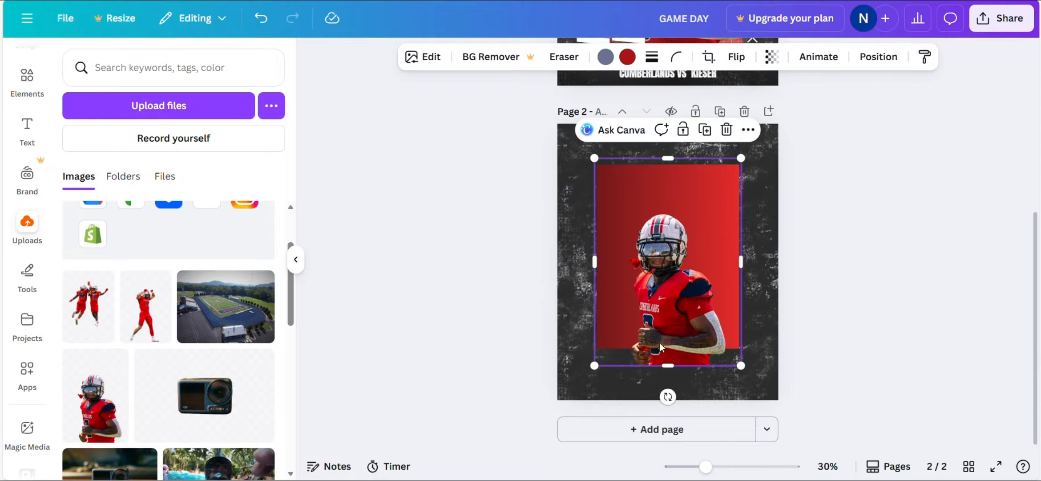
pyautogui.moveTo(670, 327); pyautogui.dragTo(664, 308)
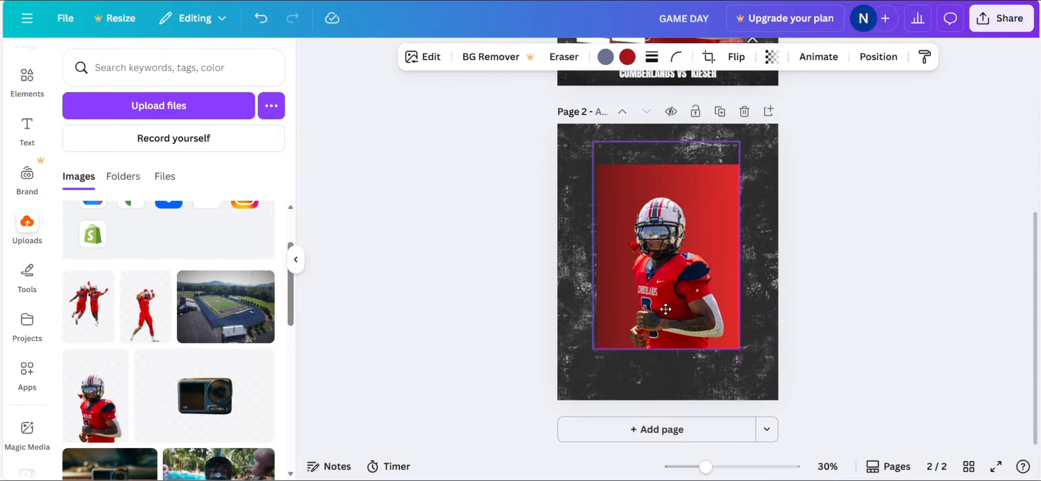
pyautogui.moveTo(590, 137); pyautogui.dragTo(530, 102)
# - Add a GAME text box and a copy below it changed to DAY
pyautogui.click(28, 146)
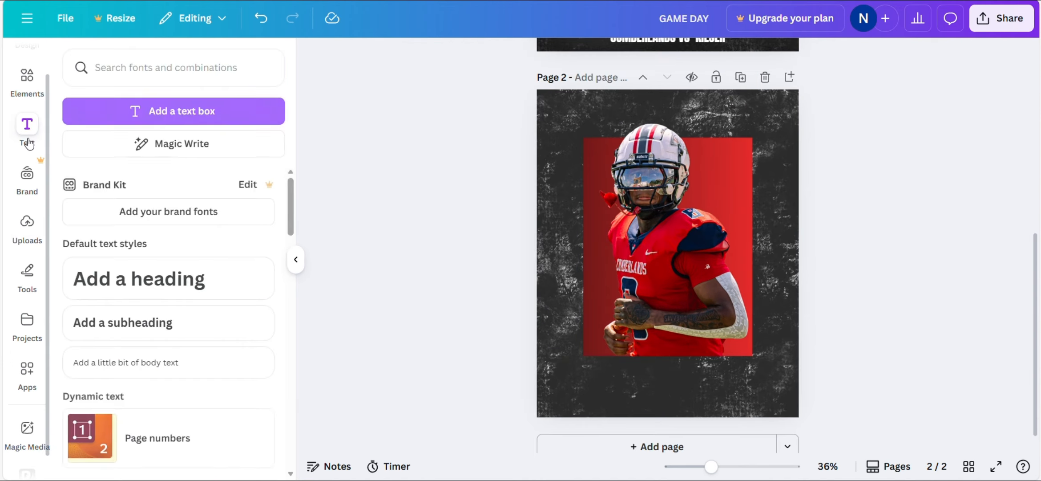
pyautogui.click(176, 120)
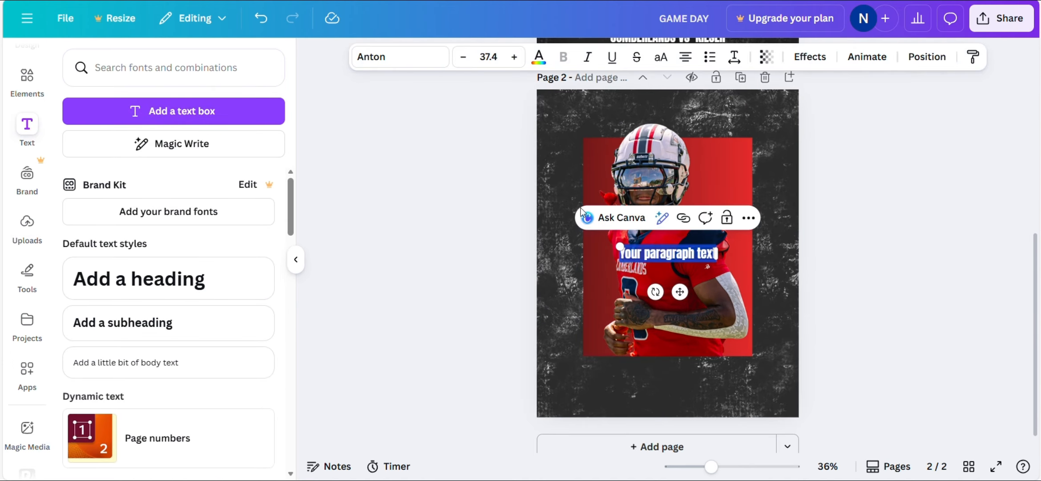
pyautogui.write('GAME')
pyautogui.moveTo(655, 246); pyautogui.dragTo(652, 294)
pyautogui.doubleClick(654, 296)
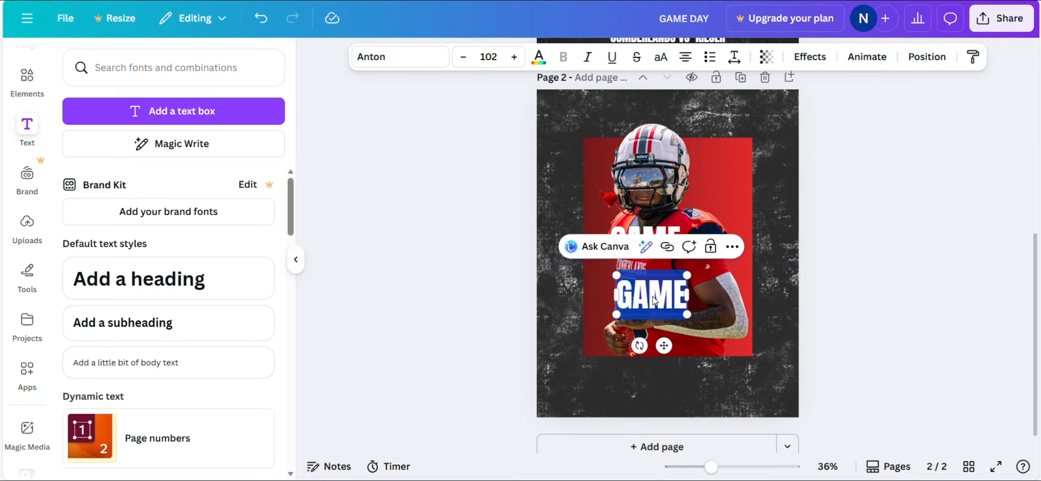
pyautogui.write('DAY')
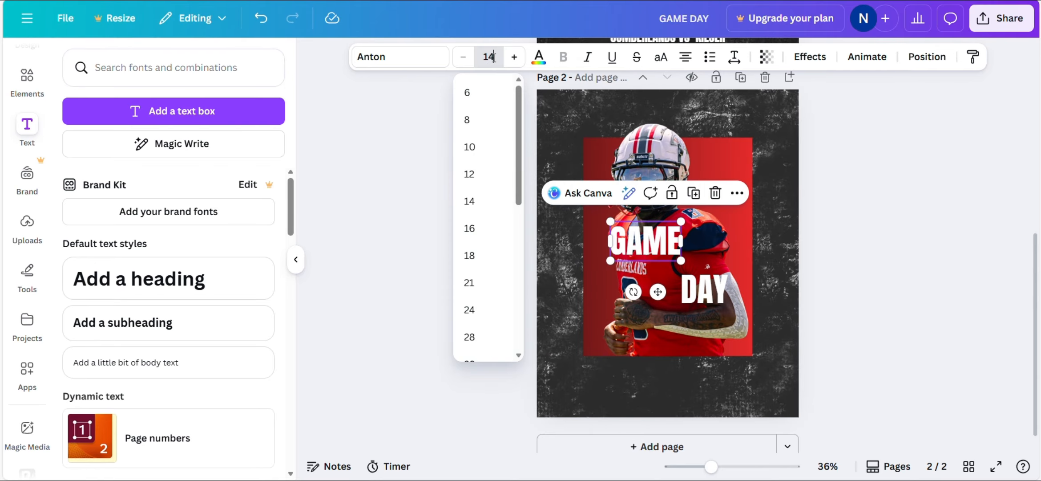
# - Set the words to size 140 and arrange GAME beside DAY with aligned bottom edges
pyautogui.press('Return')
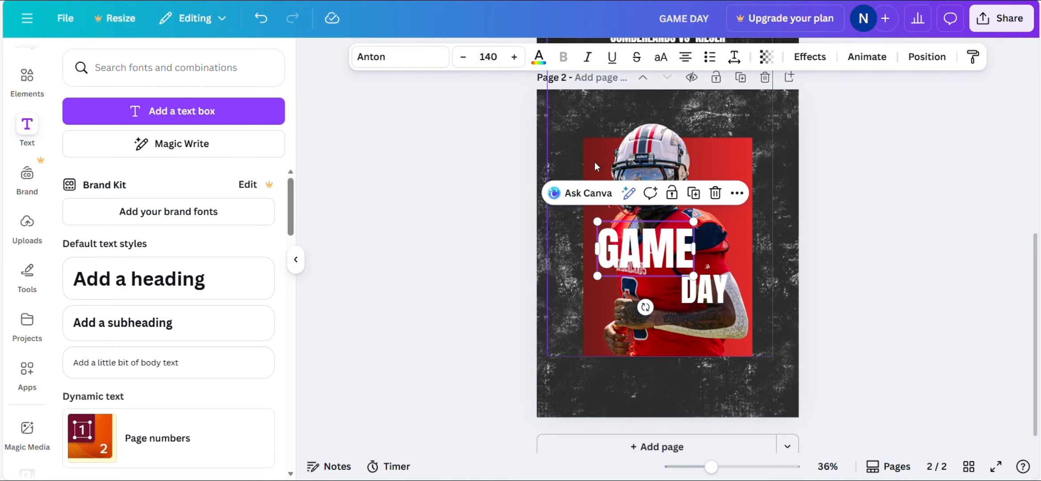
pyautogui.click(718, 291)
pyautogui.click(497, 57)
pyautogui.write('140')
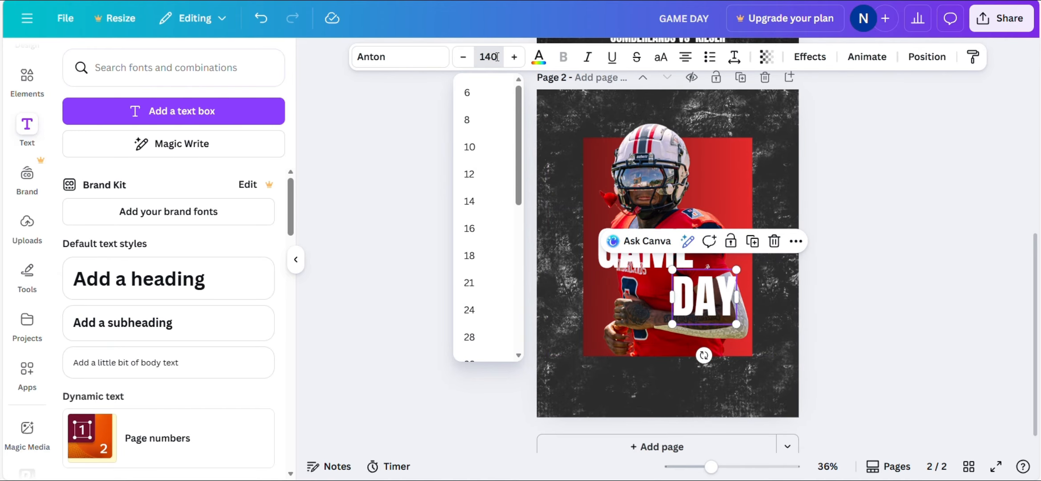
pyautogui.press('Return')
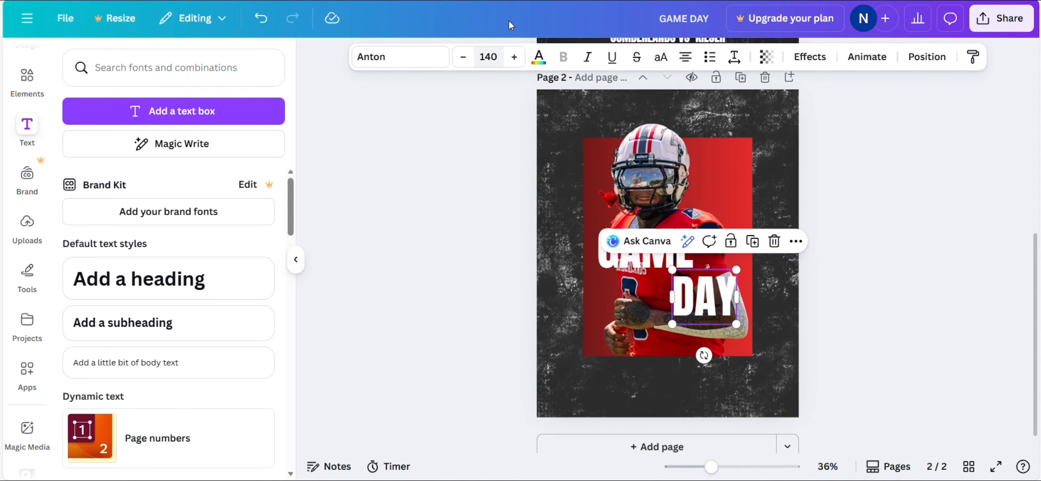
pyautogui.moveTo(645, 263); pyautogui.dragTo(579, 352)
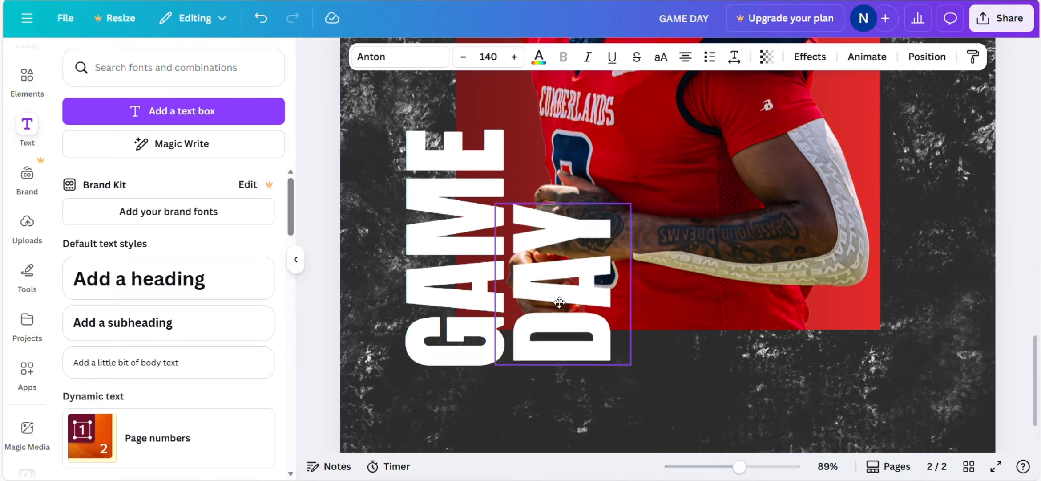
pyautogui.moveTo(559, 302); pyautogui.dragTo(559, 303)
pyautogui.scroll(5, 706, 285)
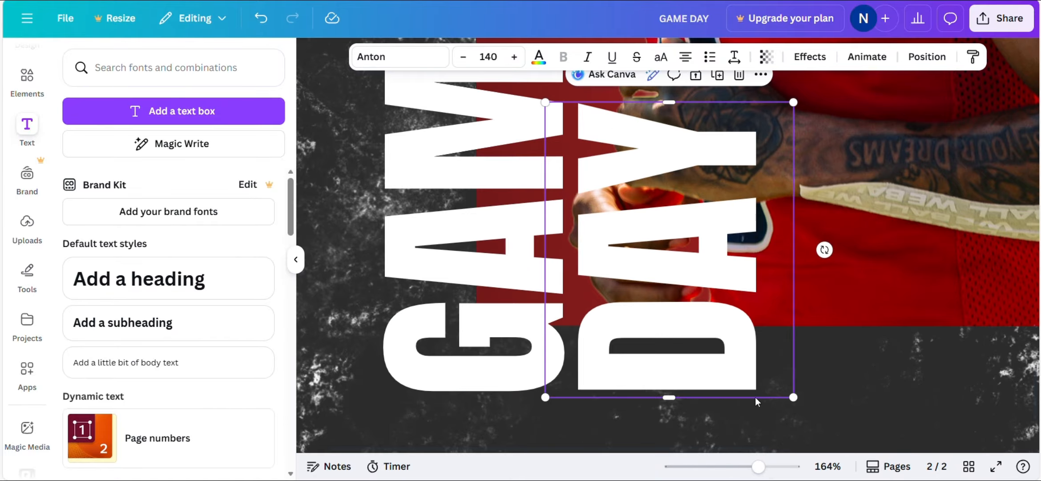
pyautogui.scroll(-8, 827, 412)
pyautogui.click(853, 363)
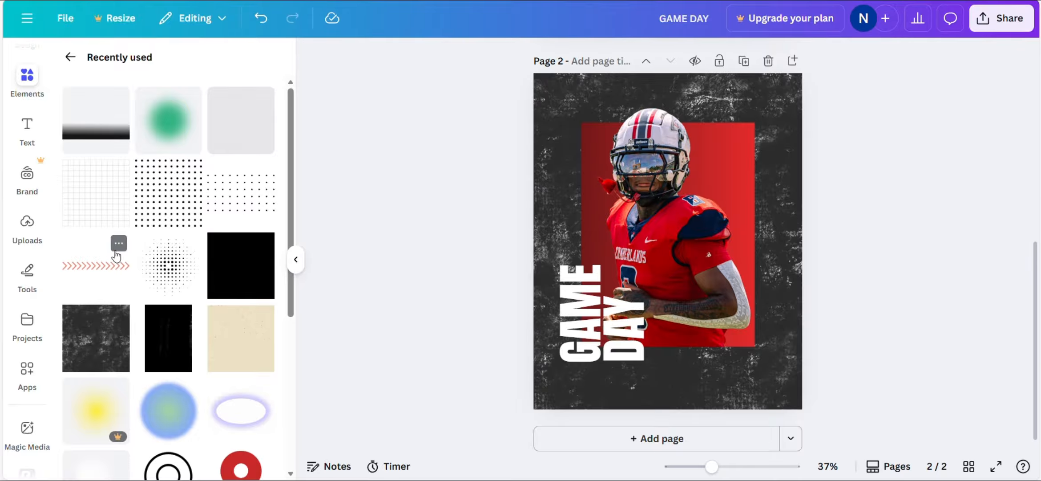
# - Add the arrows line element, stand it vertical, make it white and place it beside the panel
pyautogui.click(118, 245)
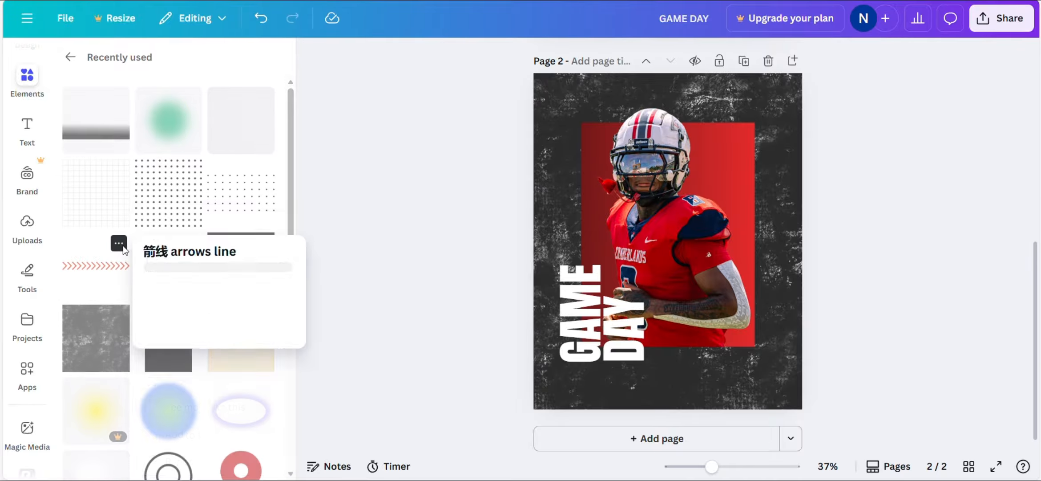
pyautogui.click(339, 222)
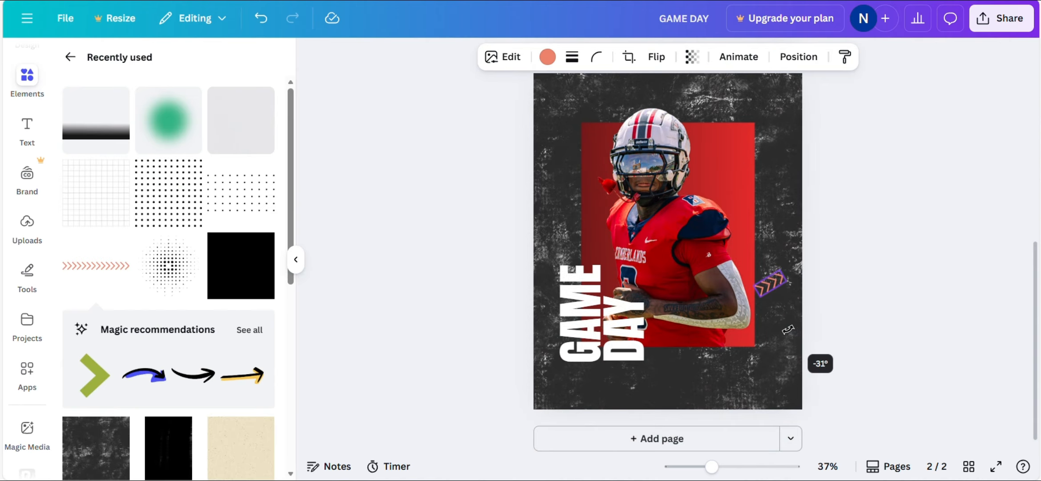
pyautogui.moveTo(787, 329); pyautogui.dragTo(836, 293)
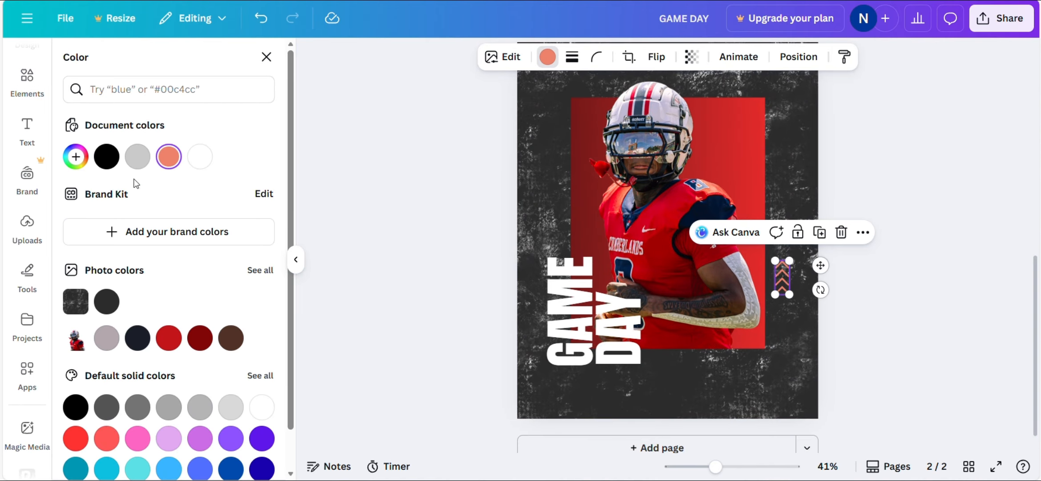
pyautogui.click(201, 160)
pyautogui.moveTo(783, 277); pyautogui.dragTo(781, 334)
pyautogui.click(890, 305)
# - Place a horizontal copy of the chevrons at the red panel's top-left corner
pyautogui.scroll(1, 892, 304)
pyautogui.moveTo(755, 354); pyautogui.dragTo(608, 142)
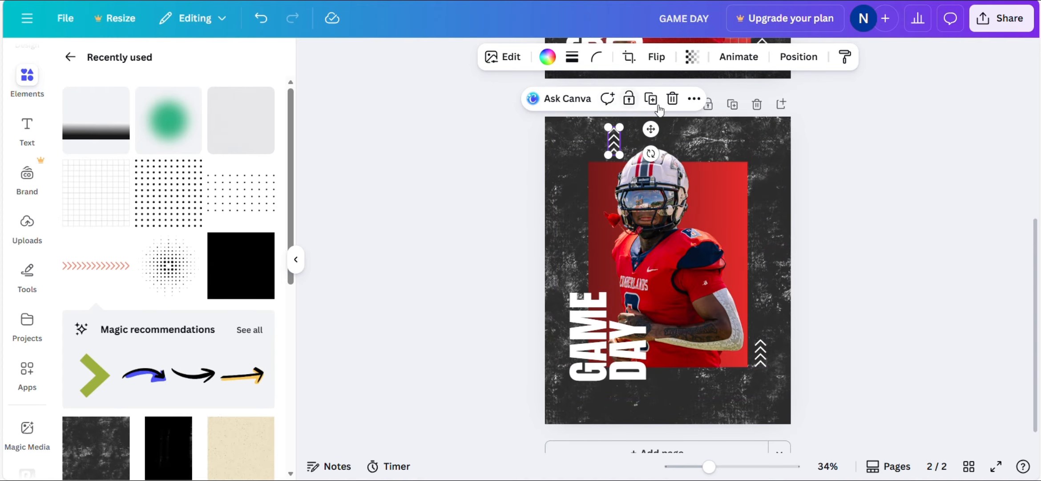
pyautogui.moveTo(651, 154); pyautogui.dragTo(610, 171)
pyautogui.moveTo(618, 136); pyautogui.dragTo(607, 152)
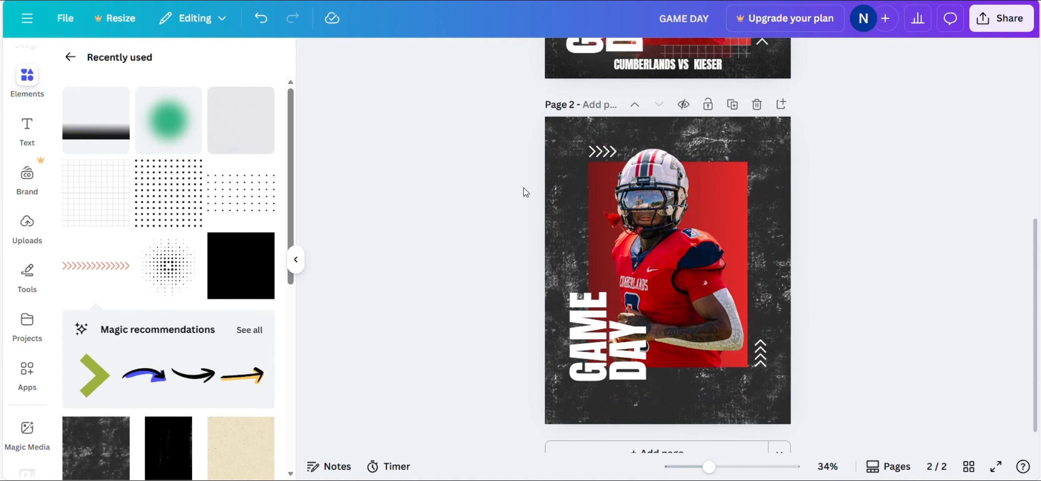
pyautogui.scroll(2, 524, 190)
# - Drop the dot pattern over the red panel's top-right corner and make it white
pyautogui.scroll(-1, 524, 191)
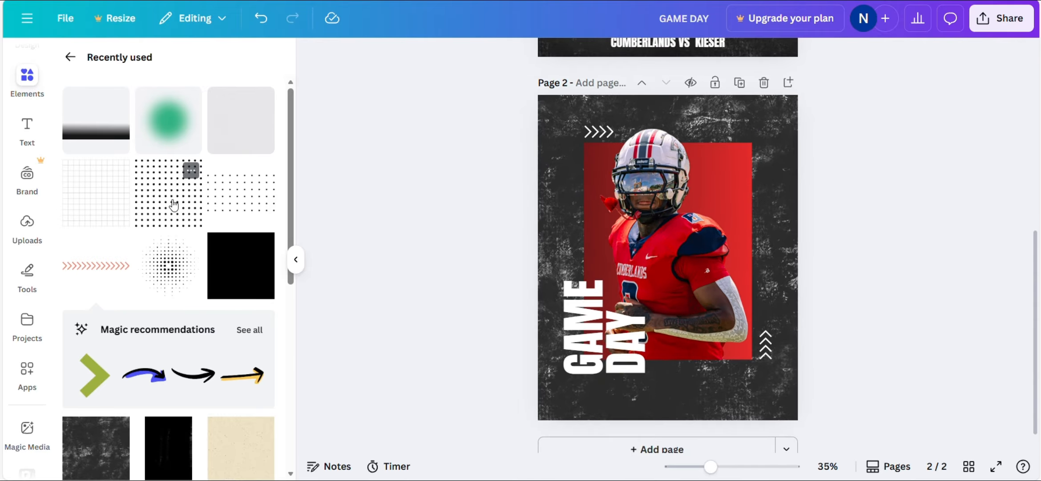
pyautogui.moveTo(174, 205); pyautogui.dragTo(688, 154)
pyautogui.moveTo(726, 166); pyautogui.dragTo(726, 166)
pyautogui.click(548, 56)
pyautogui.click(169, 157)
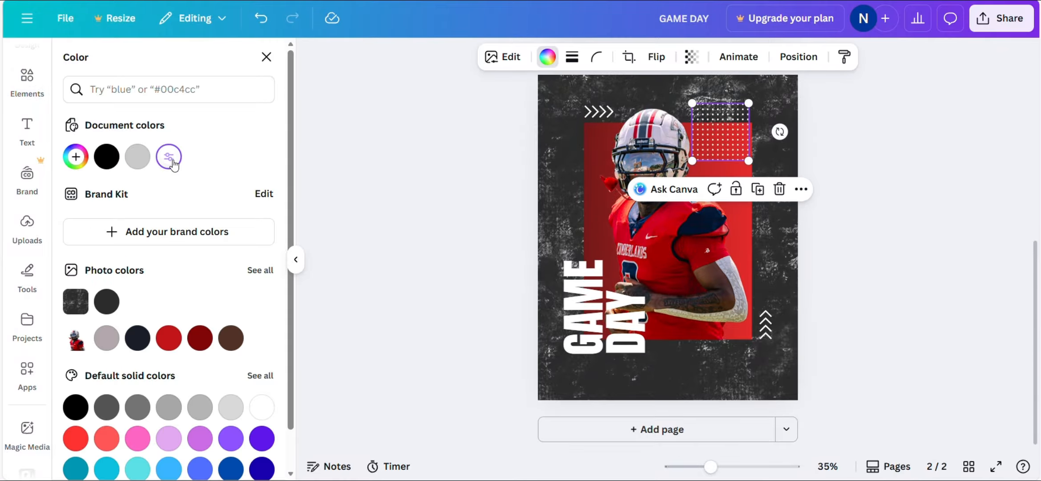
pyautogui.click(901, 205)
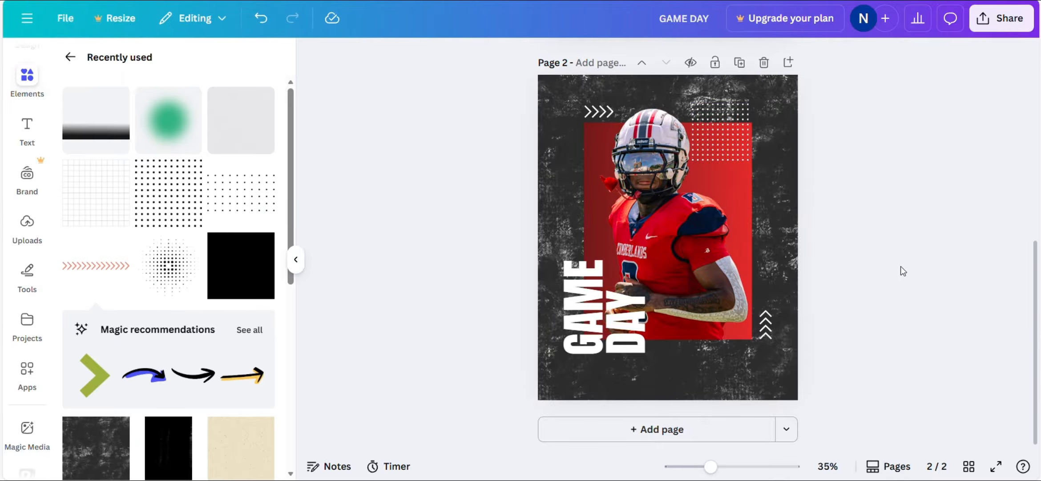
# - Set the dot pattern's transparency to about 69
pyautogui.click(720, 119)
pyautogui.click(690, 58)
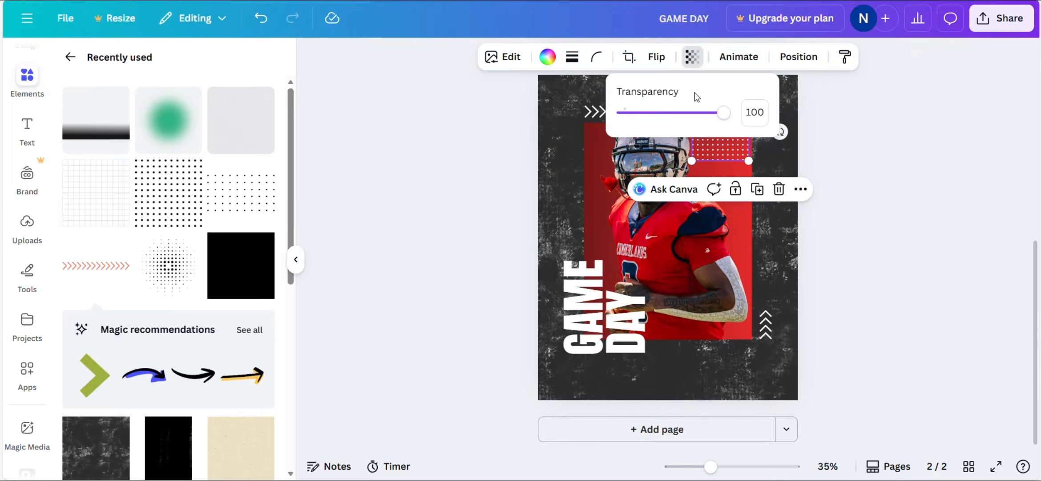
pyautogui.moveTo(730, 113); pyautogui.dragTo(695, 118)
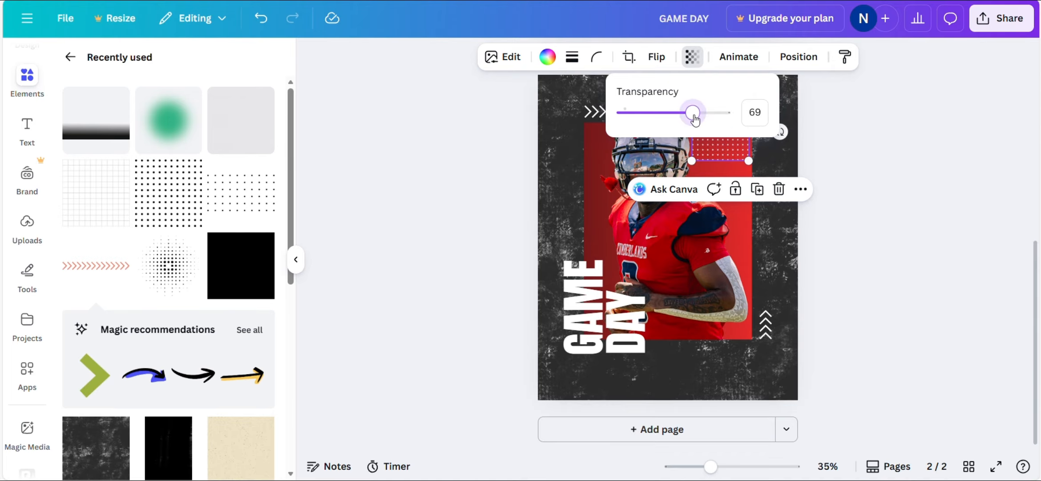
pyautogui.click(935, 145)
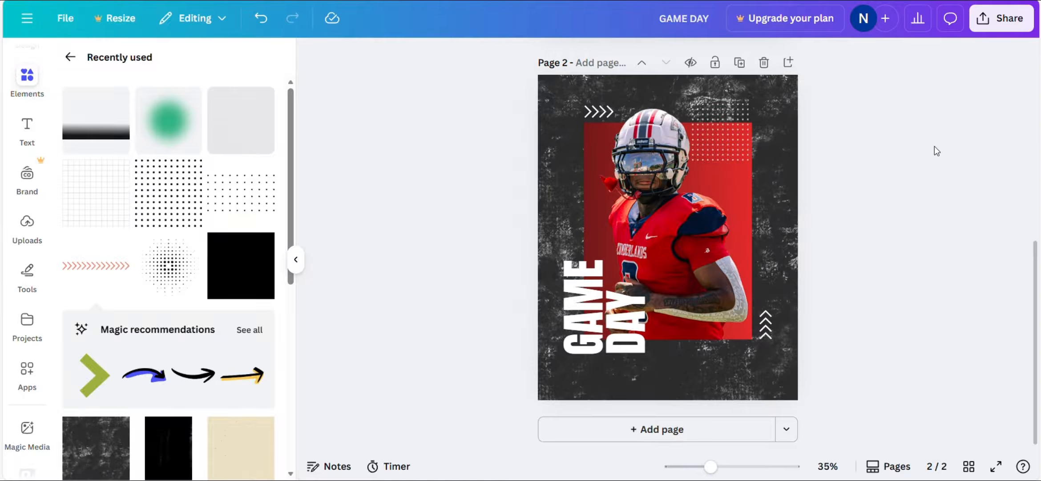
pyautogui.click(745, 185)
pyautogui.click(946, 243)
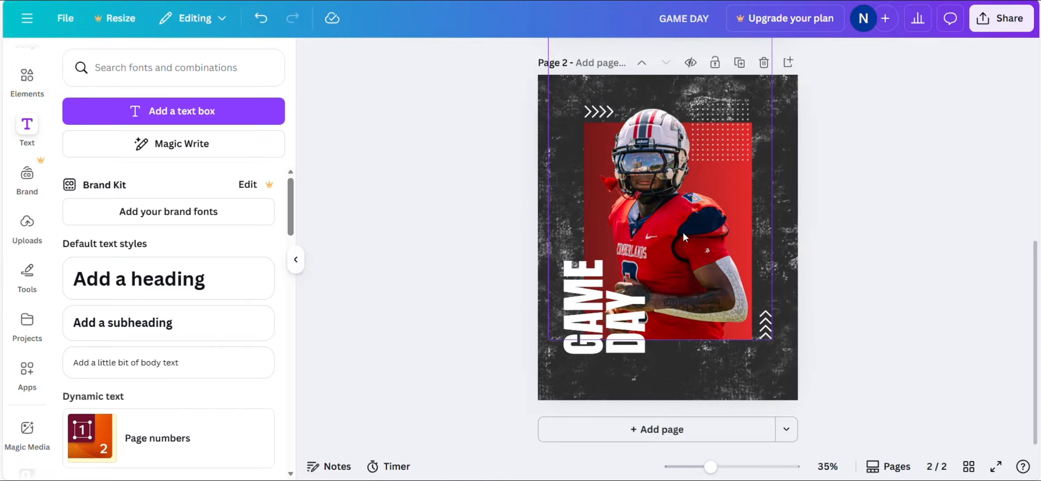
# - Add 'UNIVERSITY OF THE CUMBERLANDS' text, rotate it vertical, shrink it and set it along the right edge
pyautogui.click(261, 117)
pyautogui.press('BackSpace')
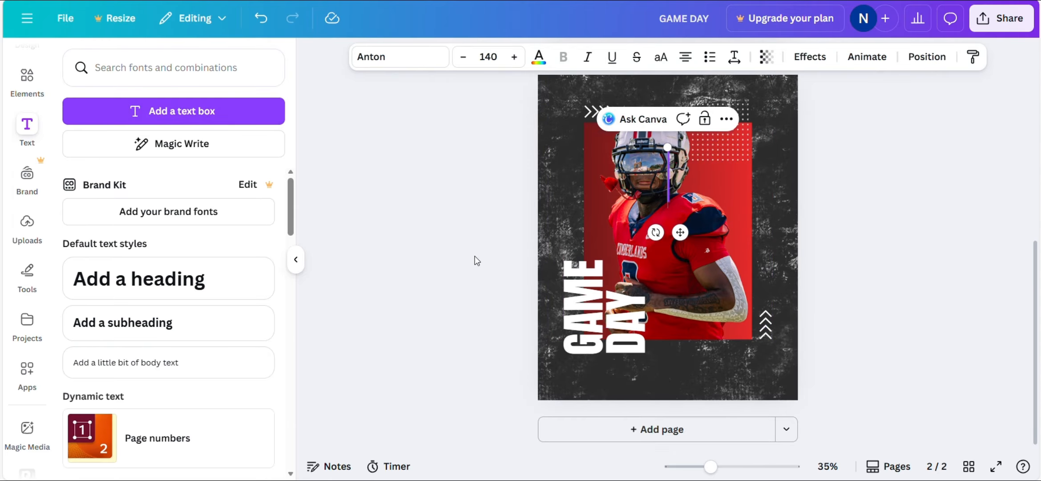
pyautogui.write('UNIV')
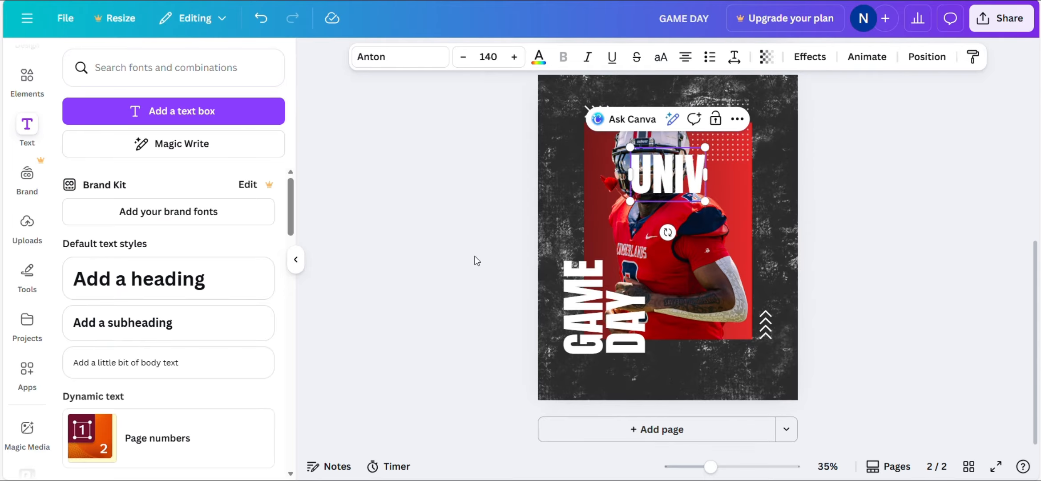
pyautogui.write('ERISTY OF THE CUMBERLANDS A')
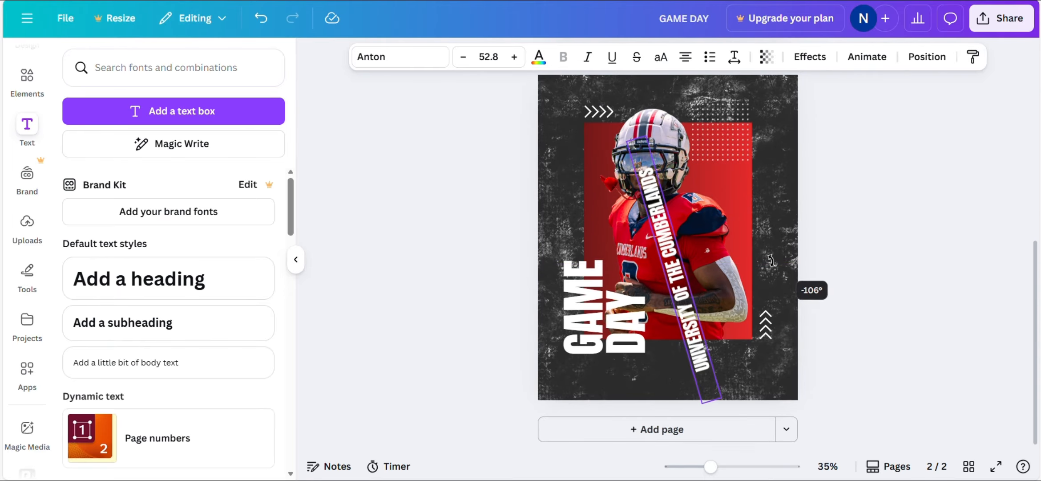
pyautogui.moveTo(778, 255); pyautogui.dragTo(758, 285)
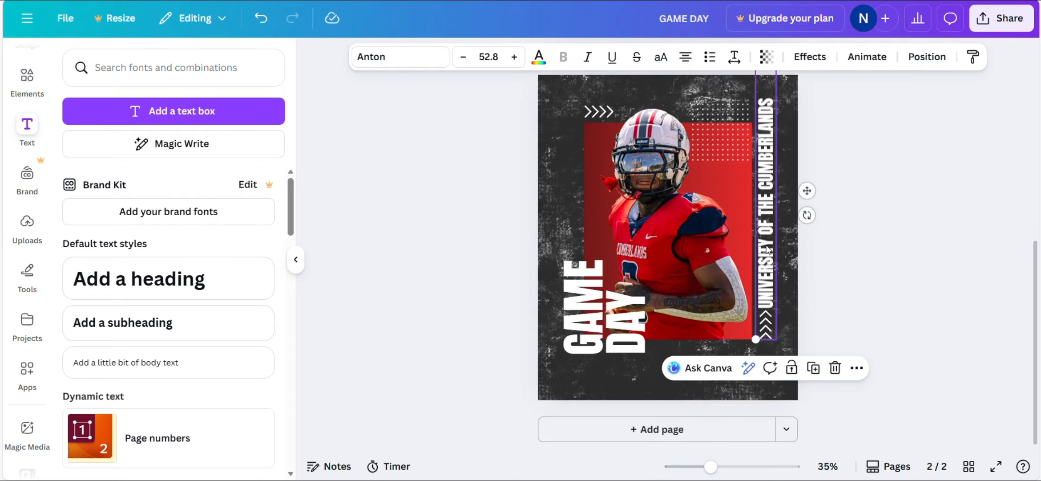
pyautogui.moveTo(774, 269); pyautogui.dragTo(774, 261)
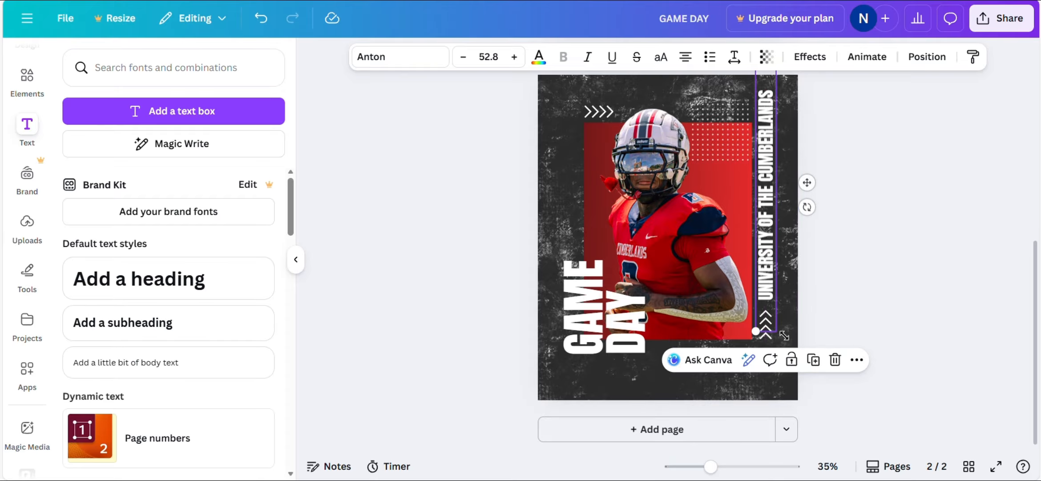
pyautogui.moveTo(757, 329); pyautogui.dragTo(759, 298)
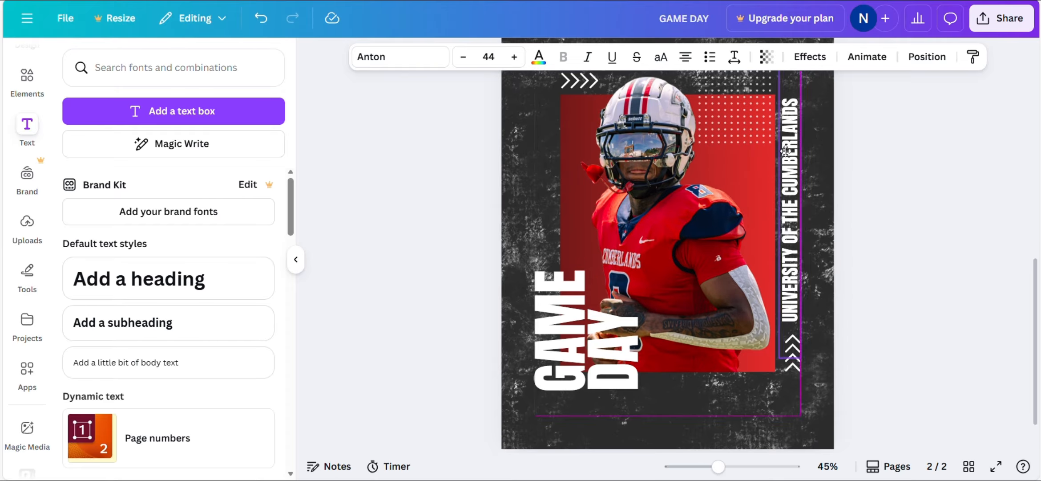
pyautogui.moveTo(783, 151); pyautogui.dragTo(789, 151)
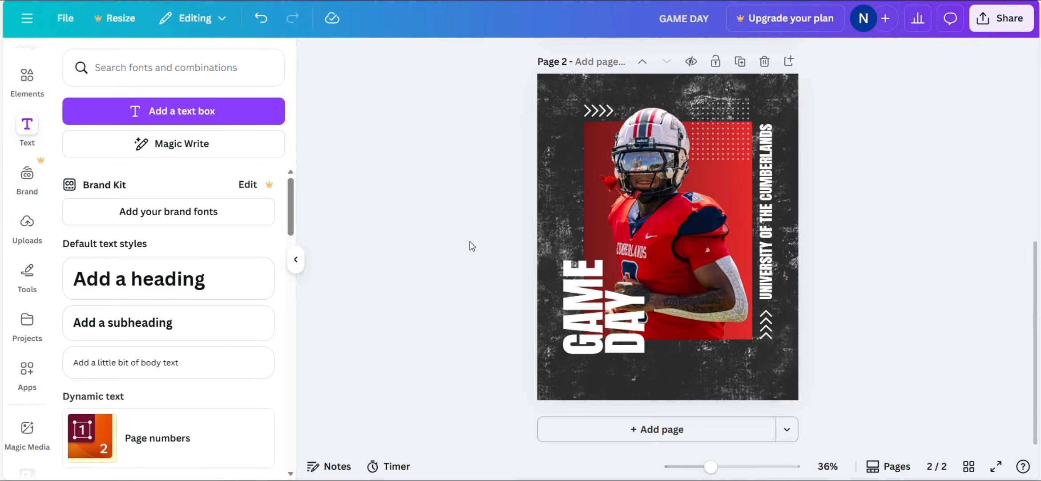
pyautogui.click(263, 127)
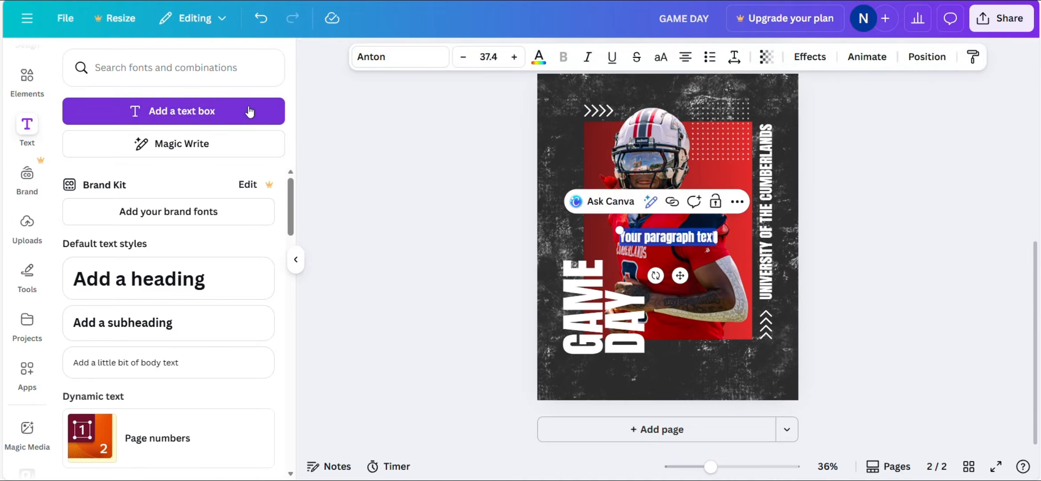
# - Type 'SATURDAY SEPTEMBER 18', rotate it vertical and place it along the left edge
pyautogui.write('SATURDAY SEPTEMBER 18')
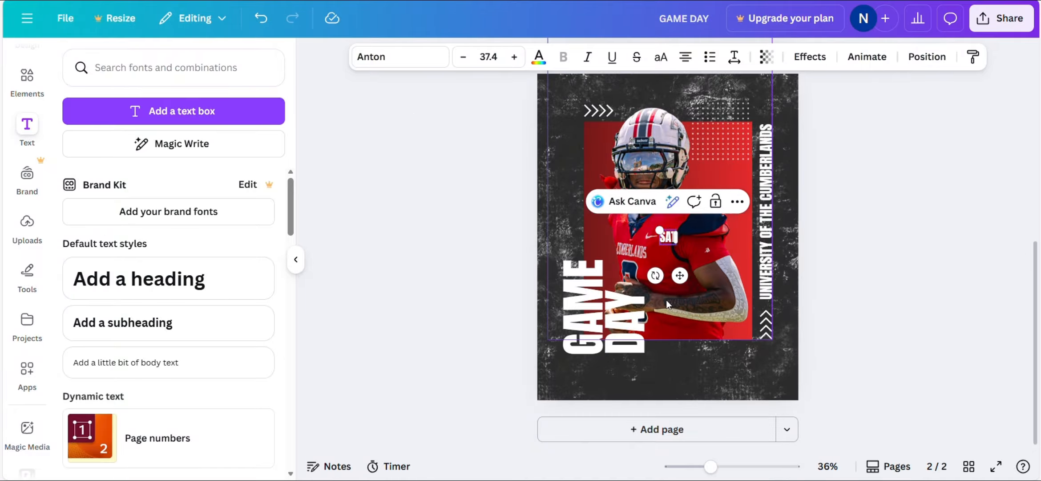
pyautogui.click(930, 257)
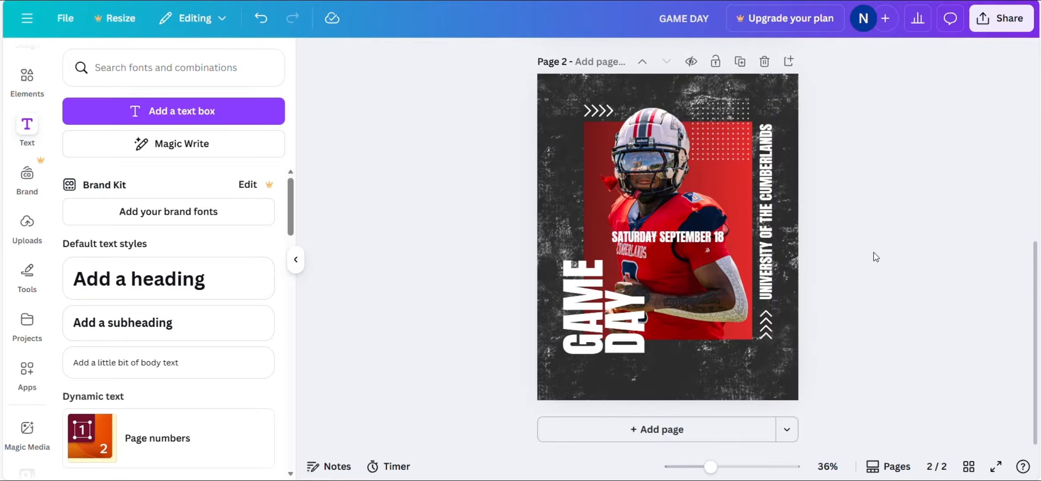
pyautogui.click(670, 240)
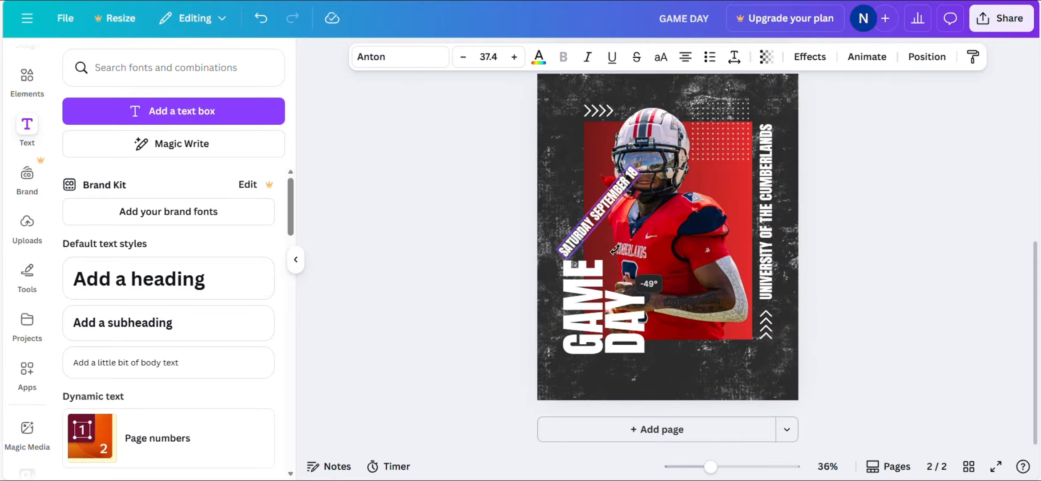
pyautogui.moveTo(624, 239); pyautogui.dragTo(636, 197)
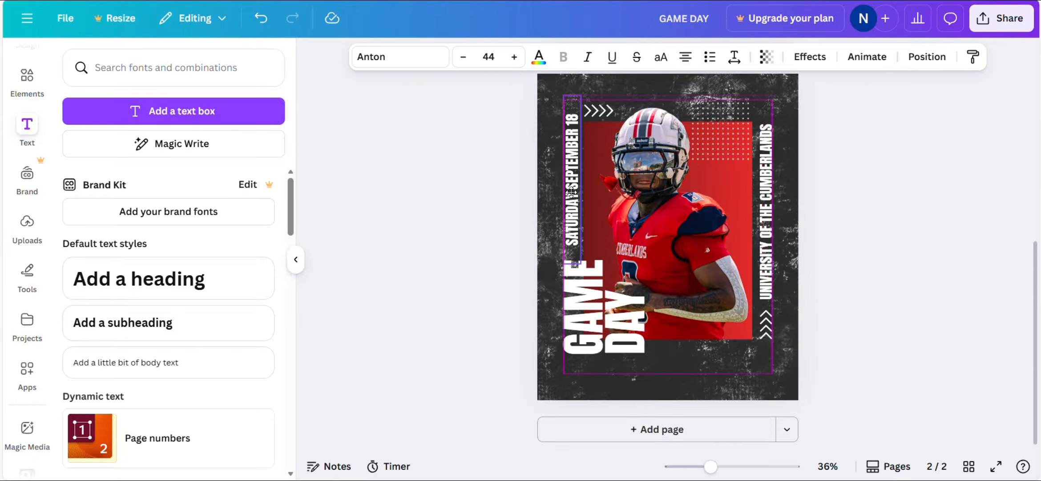
pyautogui.moveTo(573, 192); pyautogui.dragTo(567, 186)
pyautogui.click(471, 192)
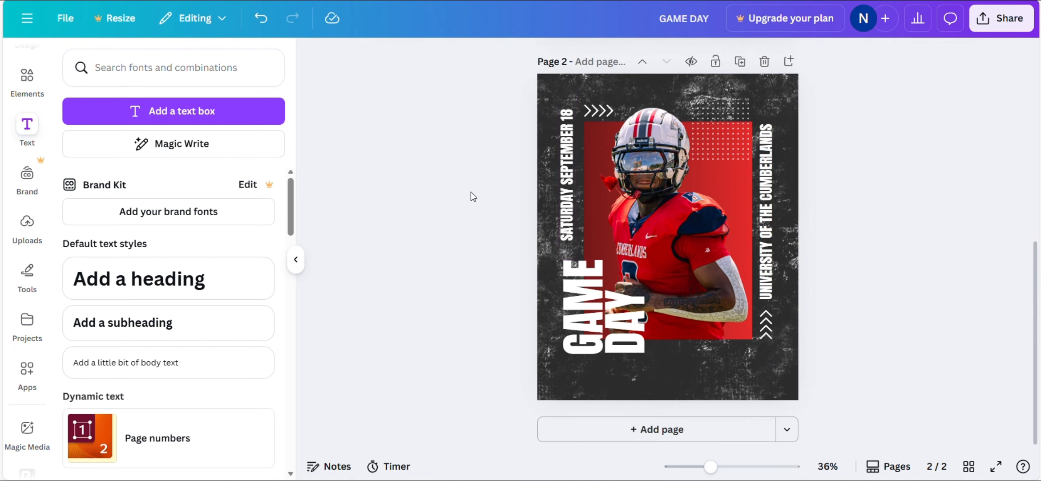
pyautogui.scroll(3, 471, 191)
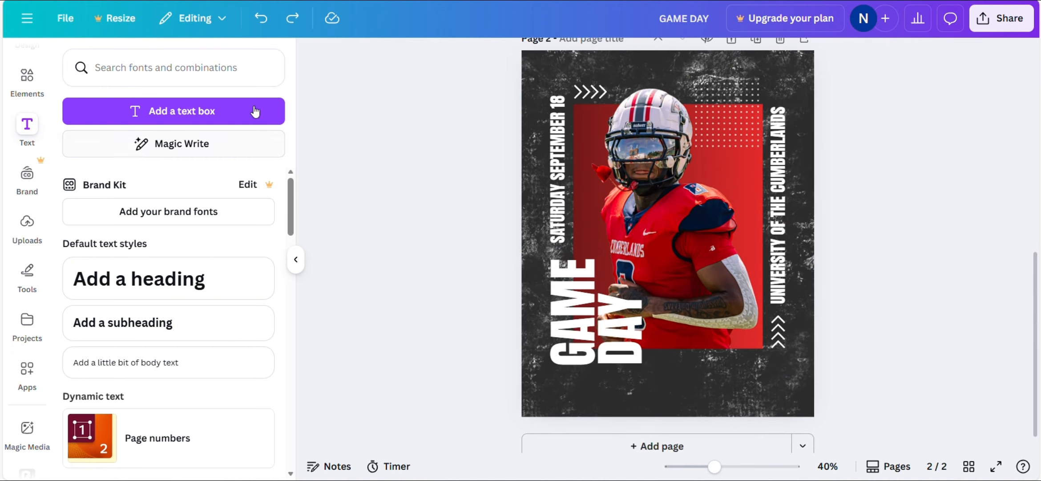
# - Paste 'CUMBERLANDS VS KIESER' into a new text box and centre it at the poster's bottom
pyautogui.click(255, 111)
pyautogui.write('CUMBERLANDS VS KIESER')
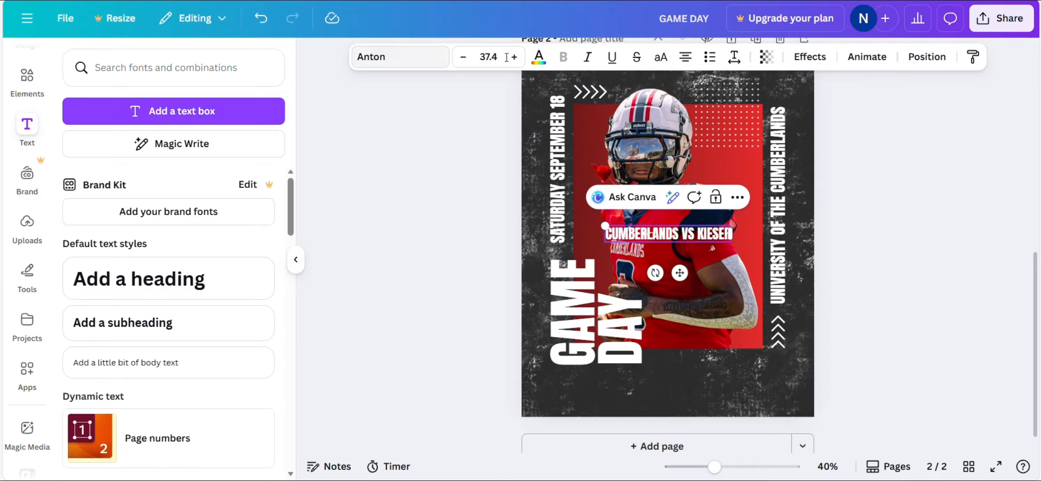
pyautogui.moveTo(692, 259); pyautogui.dragTo(700, 392)
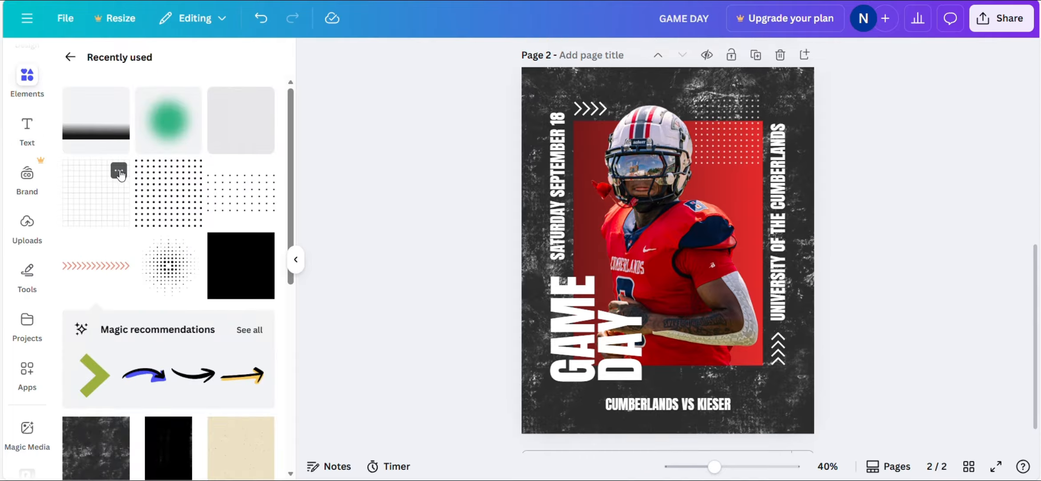
pyautogui.click(121, 171)
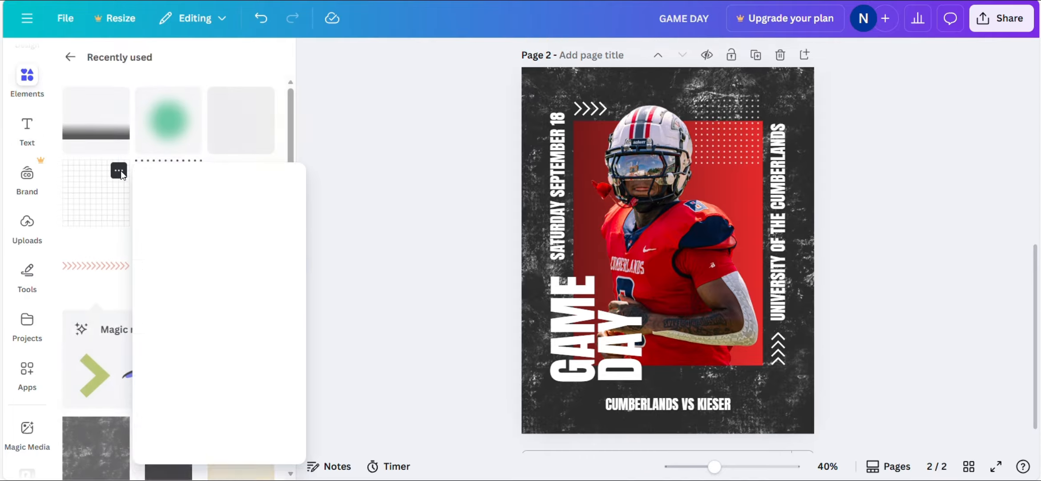
# - Place the white lined grid on the poster and nudge it slightly right and down
pyautogui.click(313, 175)
pyautogui.moveTo(103, 230); pyautogui.dragTo(675, 321)
pyautogui.scroll(3, 675, 320)
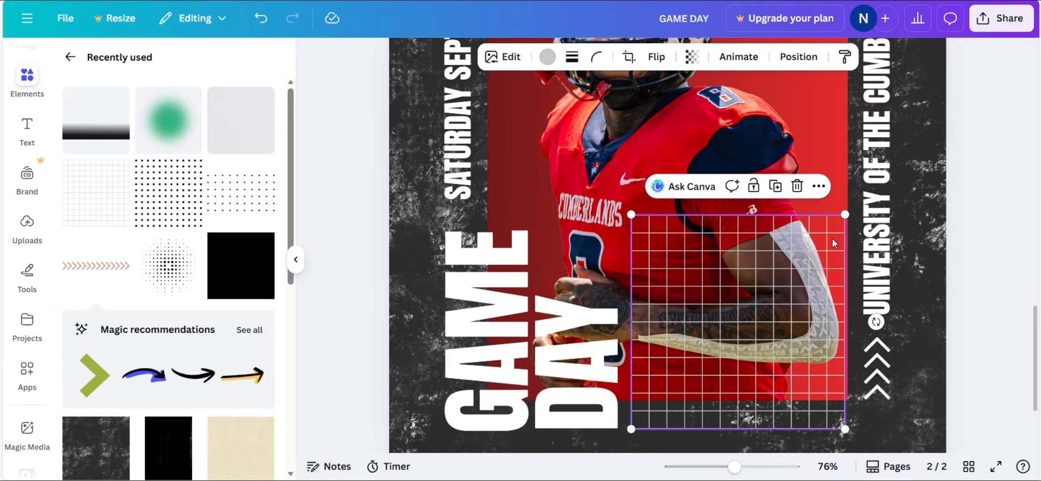
pyautogui.moveTo(834, 243); pyautogui.dragTo(837, 246)
pyautogui.click(1025, 199)
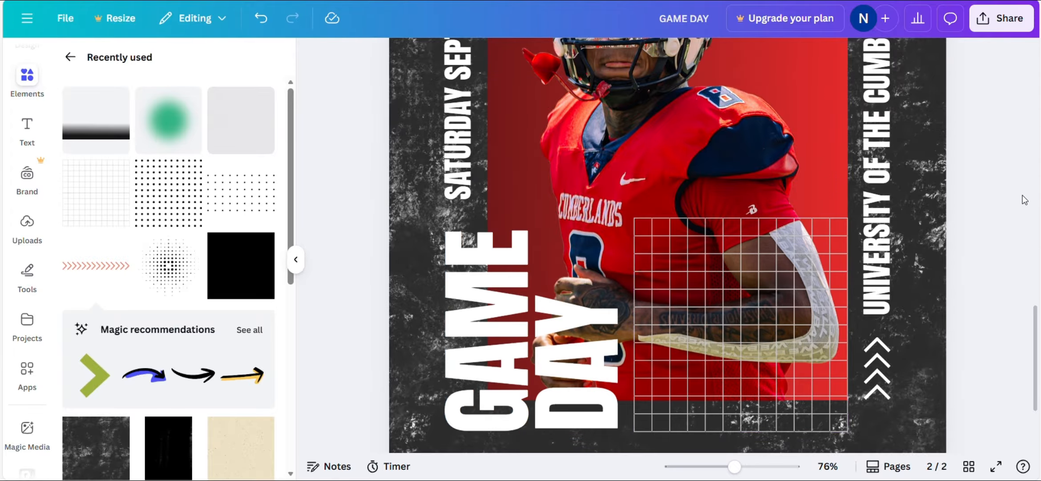
pyautogui.scroll(-3, 1023, 198)
# - Crop the grid in from its left, right and lower-right edges, then reposition it slightly
pyautogui.click(703, 296)
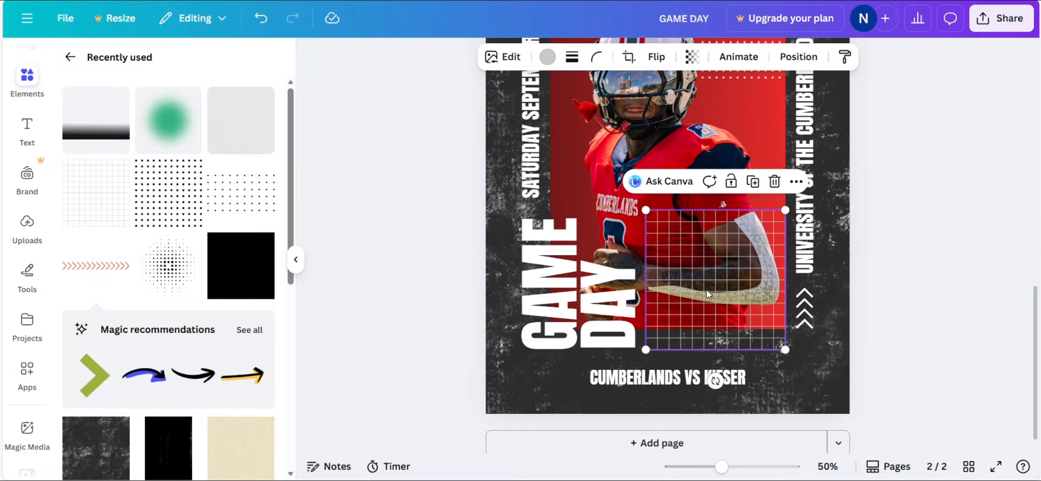
pyautogui.scroll(5, 714, 294)
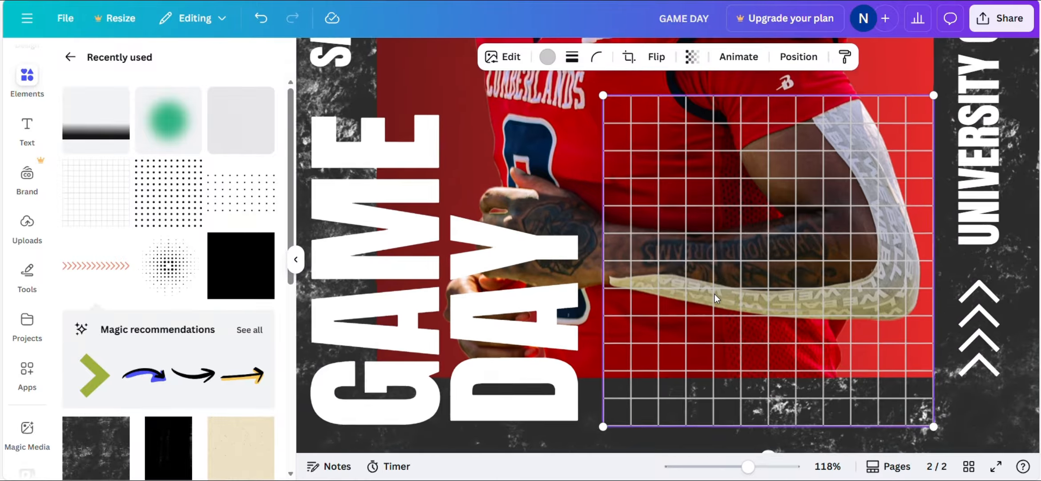
pyautogui.scroll(-2, 715, 294)
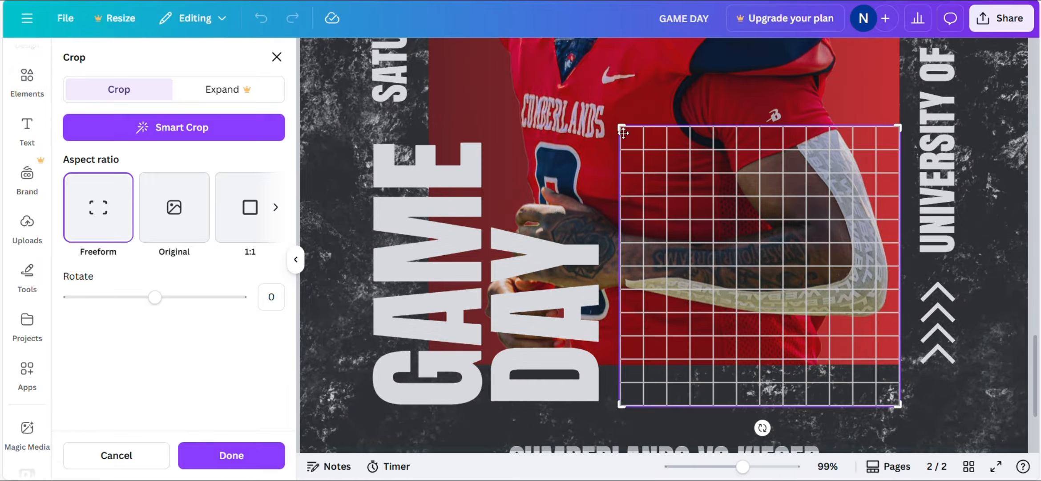
pyautogui.moveTo(623, 132); pyautogui.dragTo(633, 132)
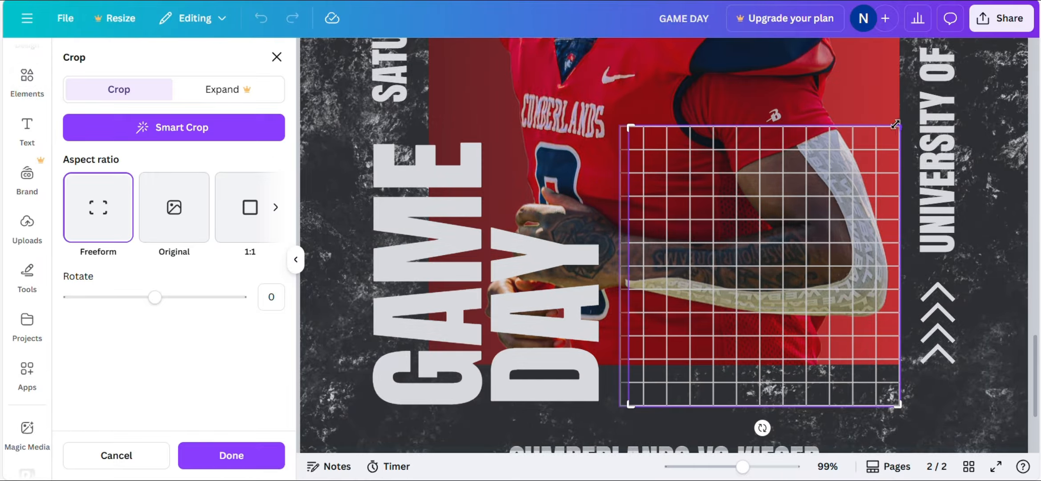
pyautogui.moveTo(895, 124); pyautogui.dragTo(888, 125)
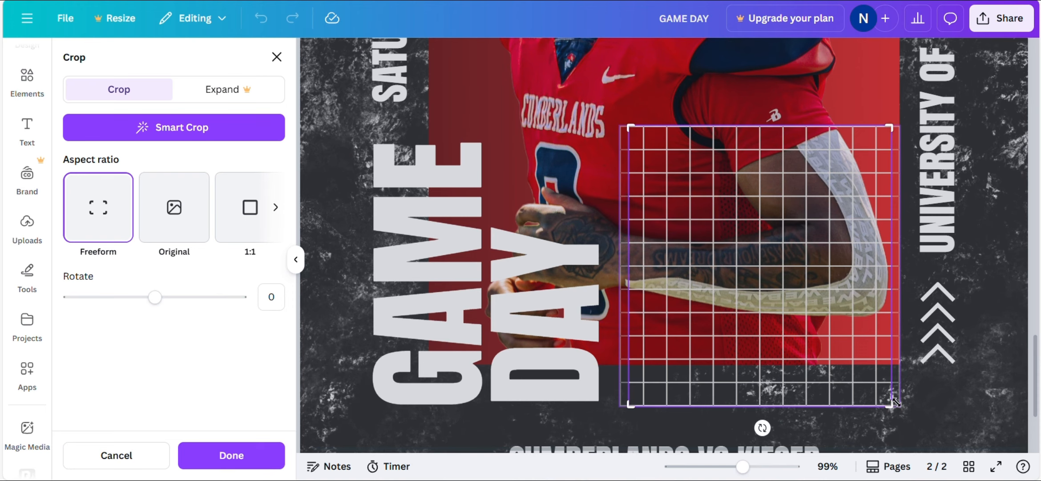
pyautogui.moveTo(896, 402); pyautogui.dragTo(890, 397)
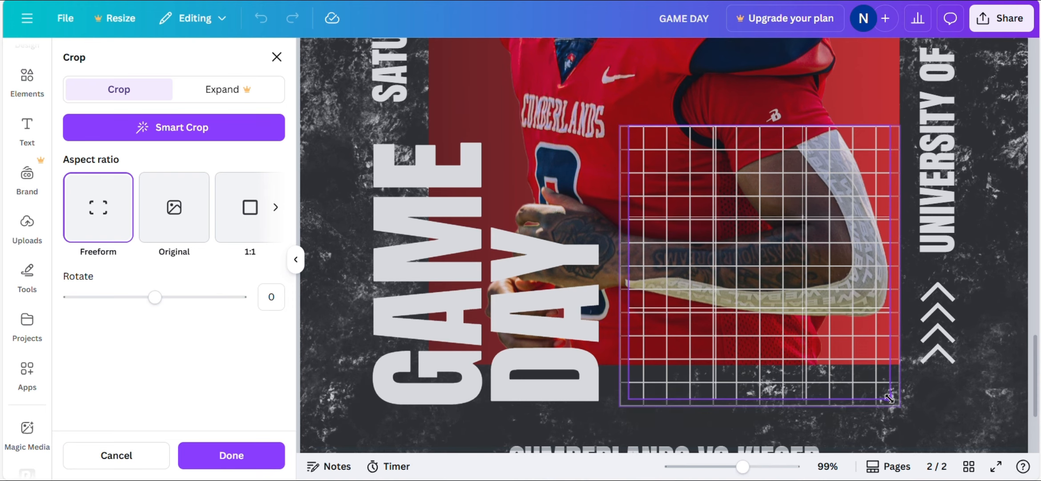
pyautogui.moveTo(767, 273); pyautogui.dragTo(772, 279)
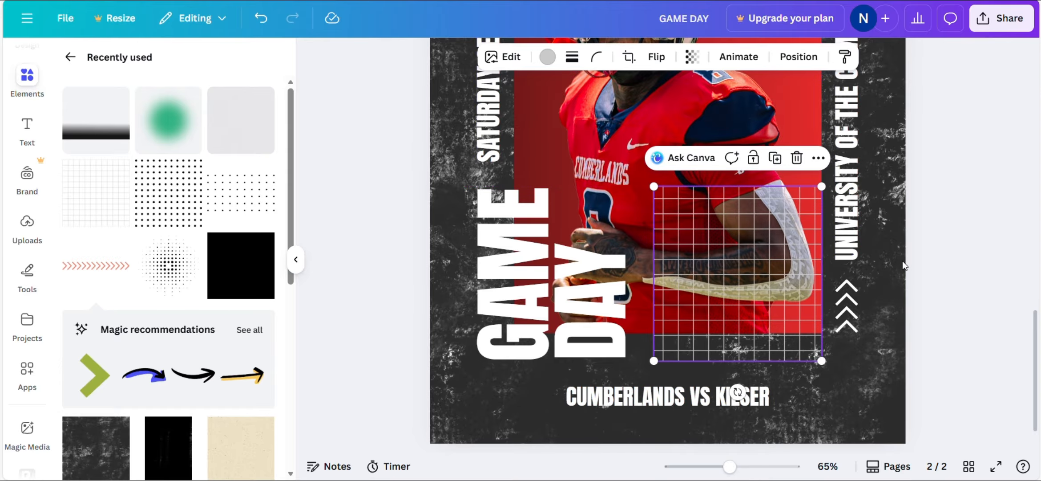
# - Send the grid one layer backward so it sits behind the player's arm
pyautogui.click(1016, 268)
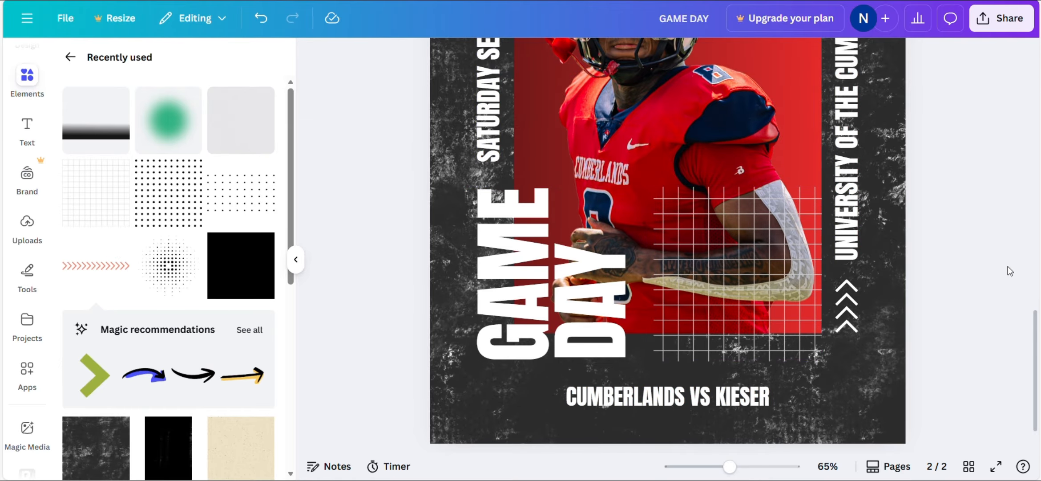
pyautogui.click(779, 337)
pyautogui.click(799, 57)
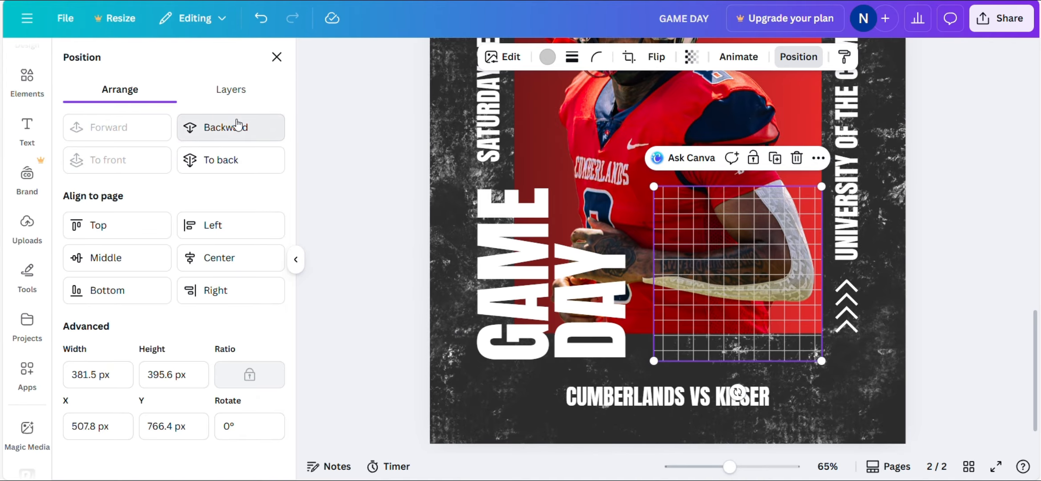
pyautogui.click(240, 128)
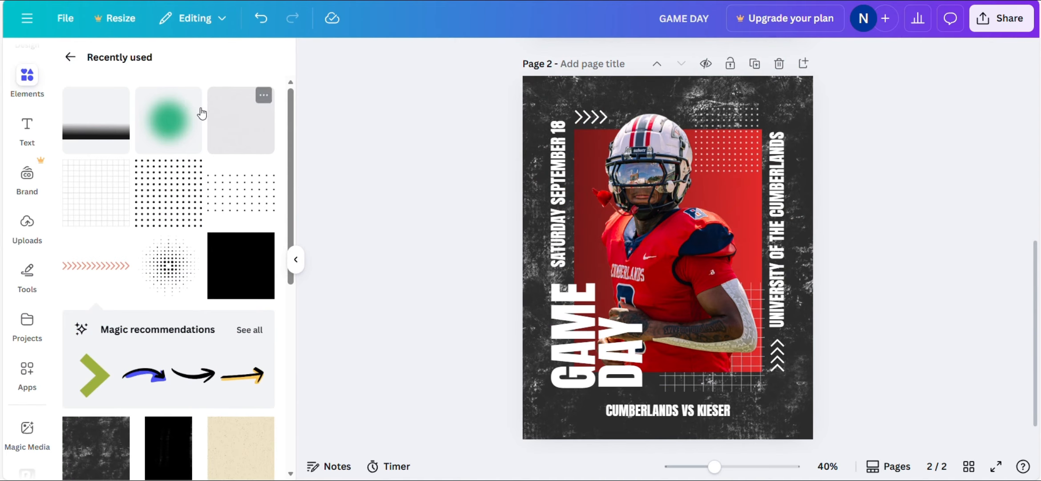
# - Place the Light beam glow over the poster's lower left and recolour it white
pyautogui.click(191, 97)
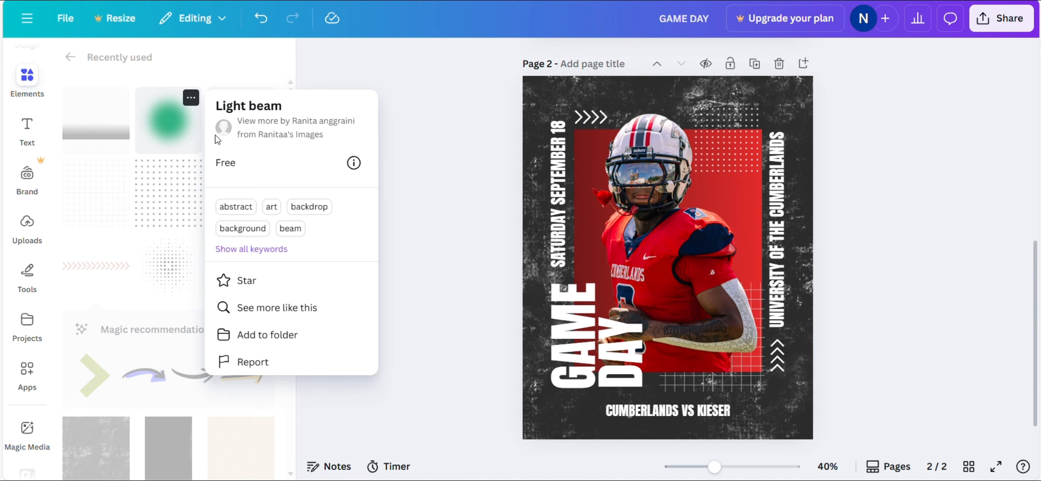
pyautogui.click(469, 112)
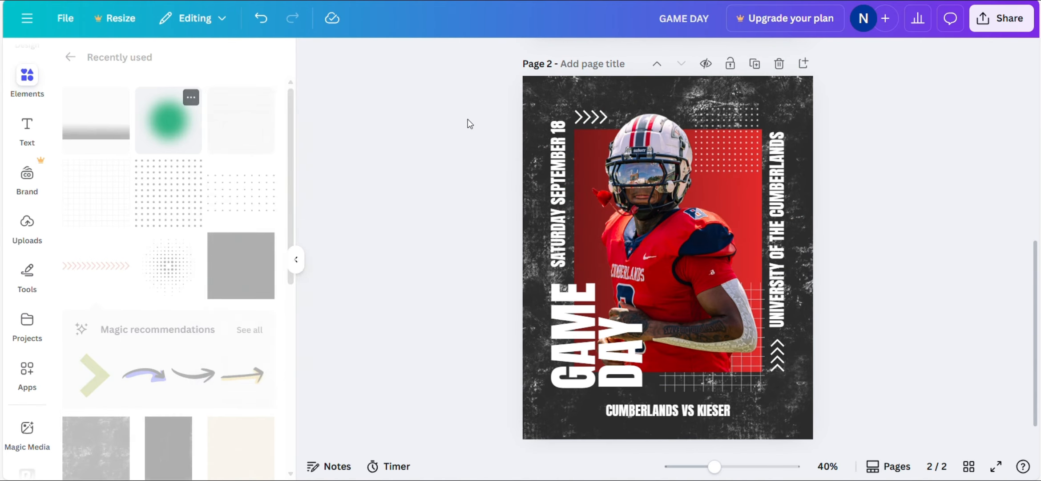
pyautogui.moveTo(169, 128); pyautogui.dragTo(518, 314)
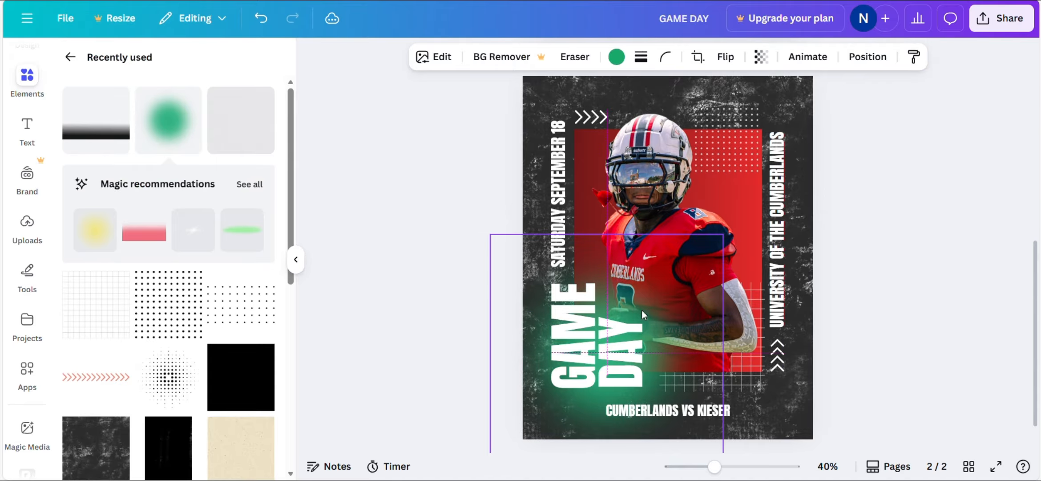
pyautogui.click(623, 62)
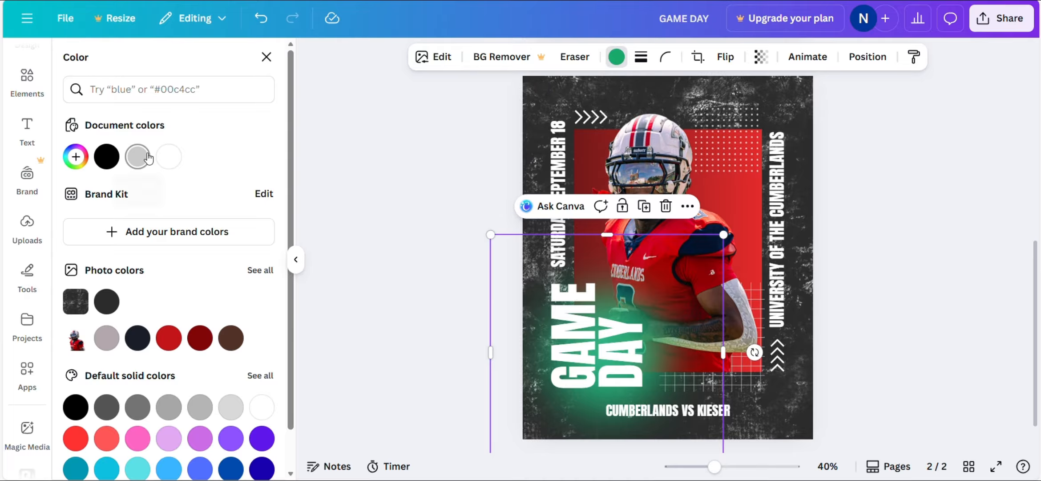
pyautogui.click(169, 157)
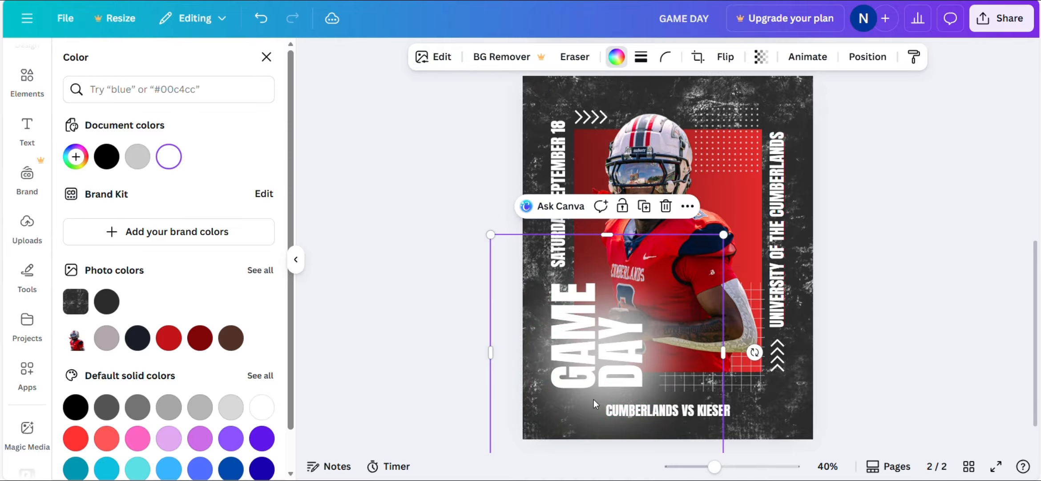
pyautogui.moveTo(594, 408); pyautogui.dragTo(583, 403)
# - Fade the white glow to transparency 10 and move it one layer back
pyautogui.click(761, 56)
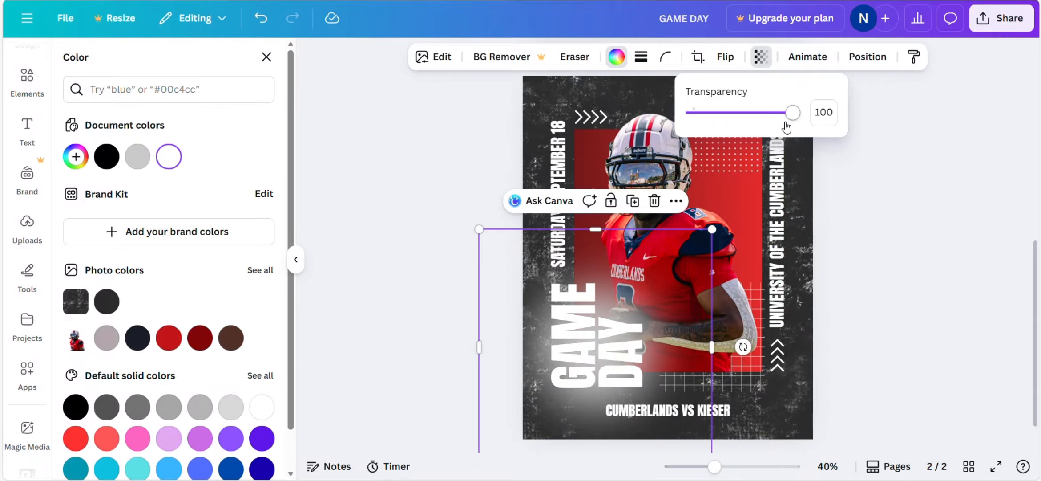
pyautogui.moveTo(787, 127); pyautogui.dragTo(704, 150)
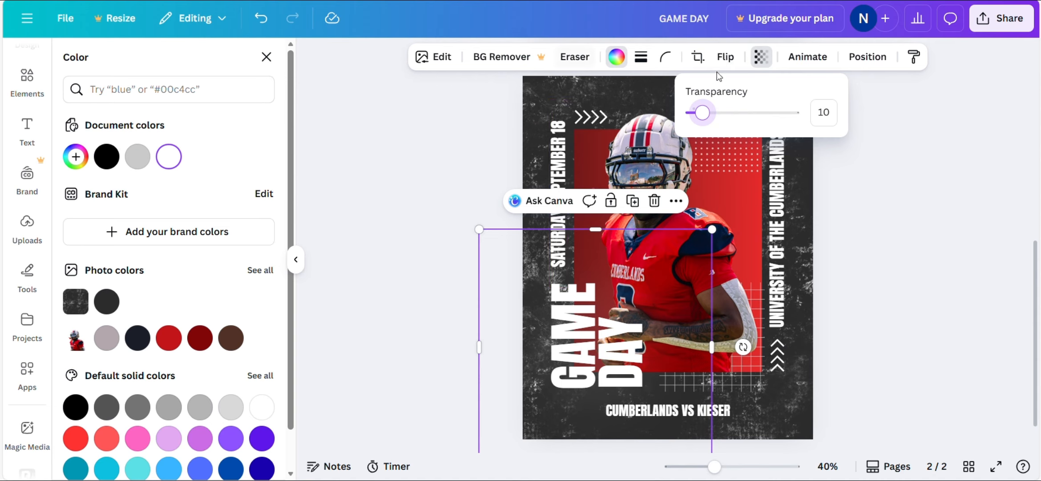
pyautogui.click(871, 64)
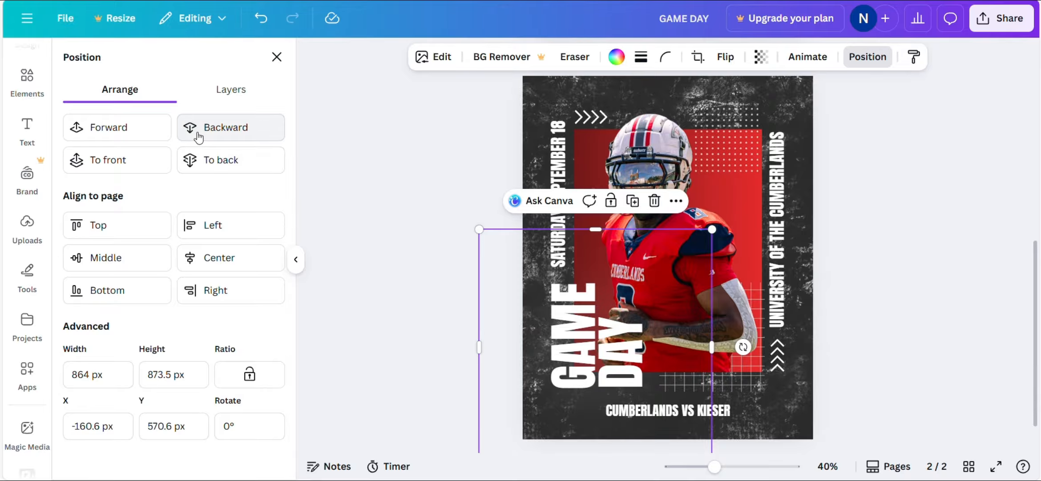
pyautogui.click(841, 262)
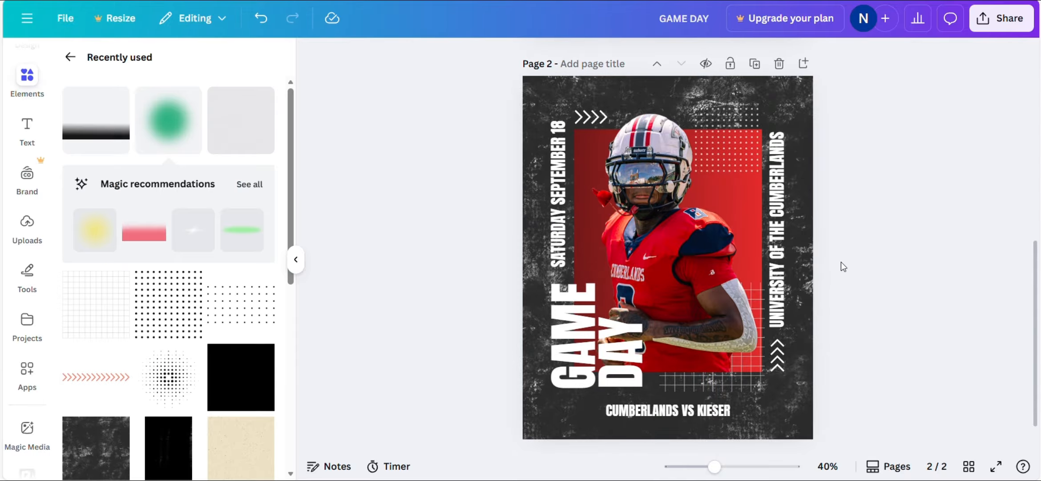
pyautogui.scroll(3, 841, 262)
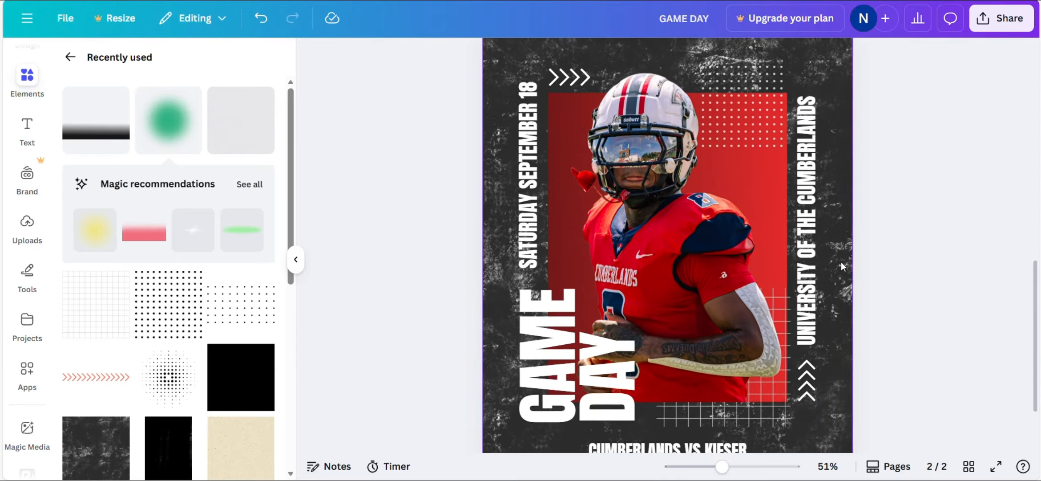
# - Add the Film Texture Dust and Specks overlay and stretch it to cover the full 1080×1350 page
pyautogui.scroll(-4, 841, 262)
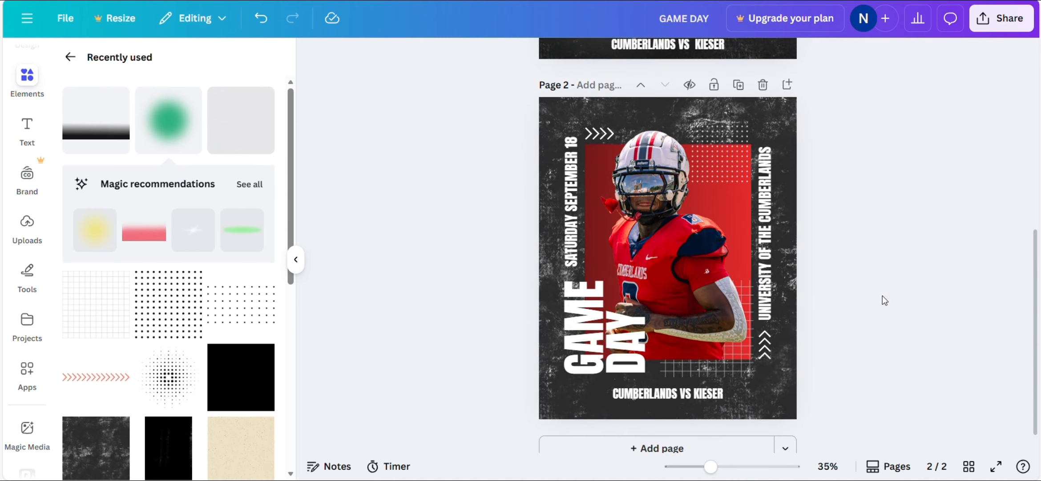
pyautogui.scroll(1, 883, 296)
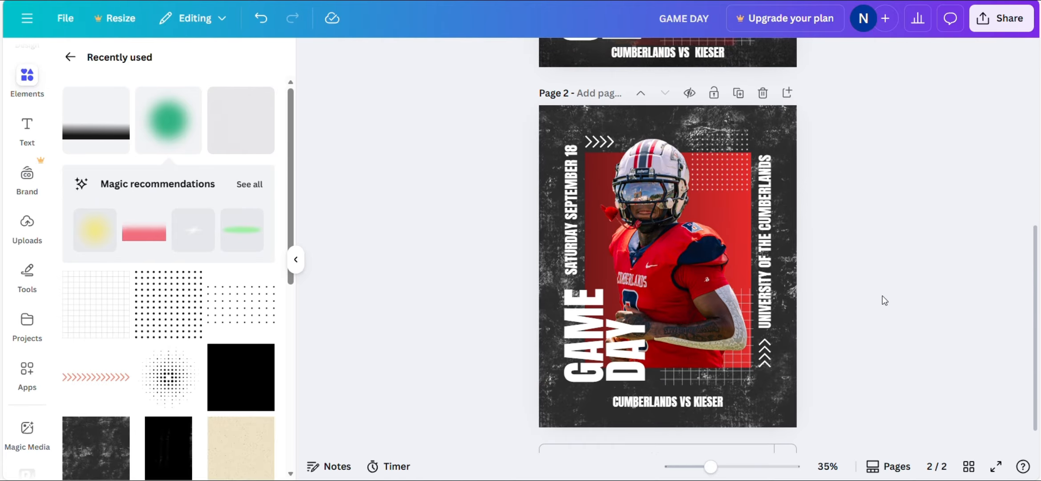
pyautogui.scroll(-1, 883, 296)
pyautogui.scroll(1, 883, 295)
pyautogui.scroll(-3, 883, 296)
pyautogui.click(263, 97)
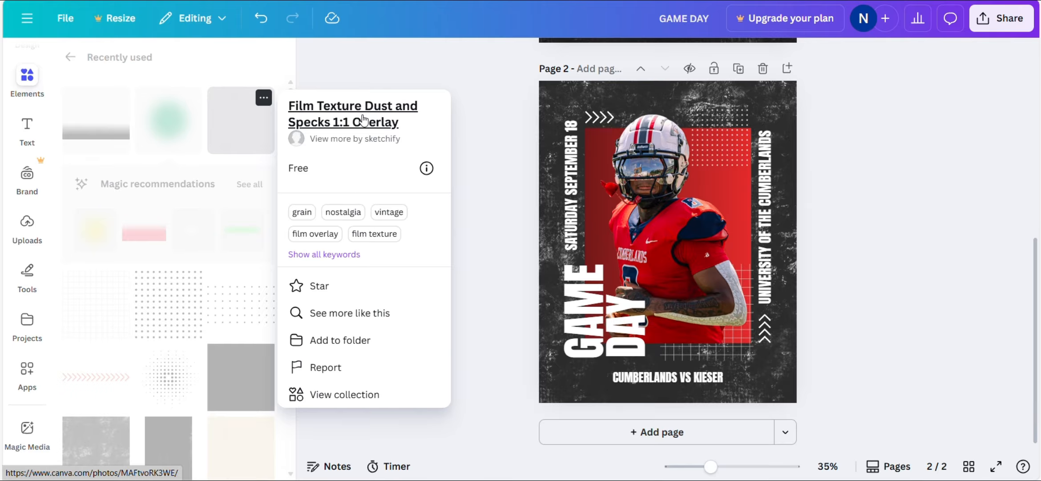
pyautogui.click(414, 74)
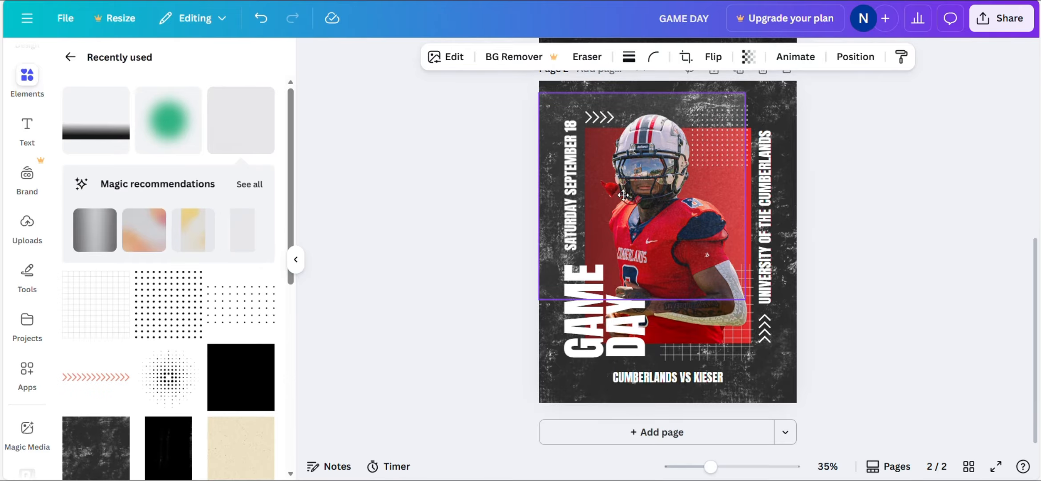
pyautogui.moveTo(623, 194); pyautogui.dragTo(623, 180)
pyautogui.moveTo(754, 287); pyautogui.dragTo(787, 344)
pyautogui.moveTo(667, 339); pyautogui.dragTo(658, 410)
pyautogui.click(895, 311)
# - Reorder layers so the cut-out player sits above the film texture overlay
pyautogui.keyDown('ctrl'); pyautogui.scroll(5, 895, 309); pyautogui.keyUp('ctrl')
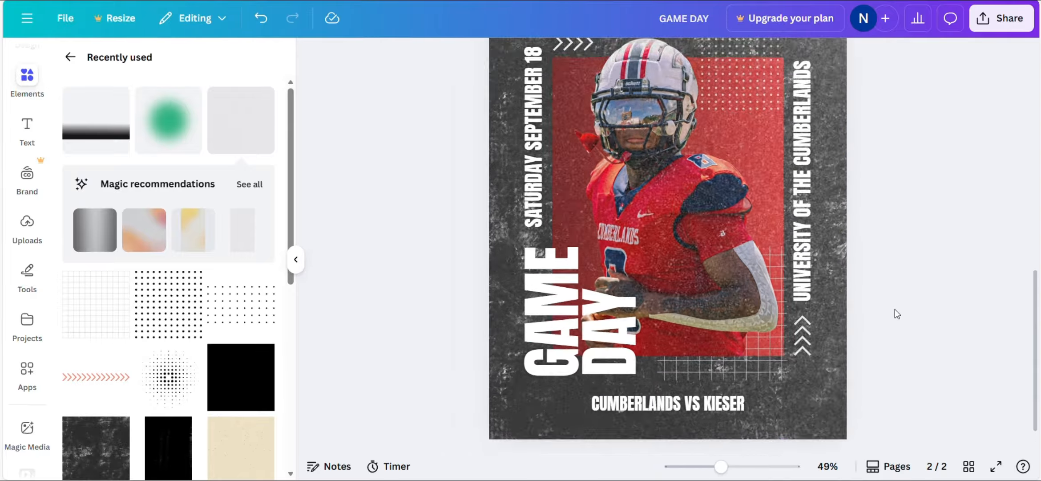
pyautogui.keyDown('ctrl'); pyautogui.scroll(4, 895, 309); pyautogui.keyUp('ctrl')
pyautogui.scroll(4, 895, 310)
pyautogui.keyDown('ctrl'); pyautogui.scroll(-6, 895, 309); pyautogui.keyUp('ctrl')
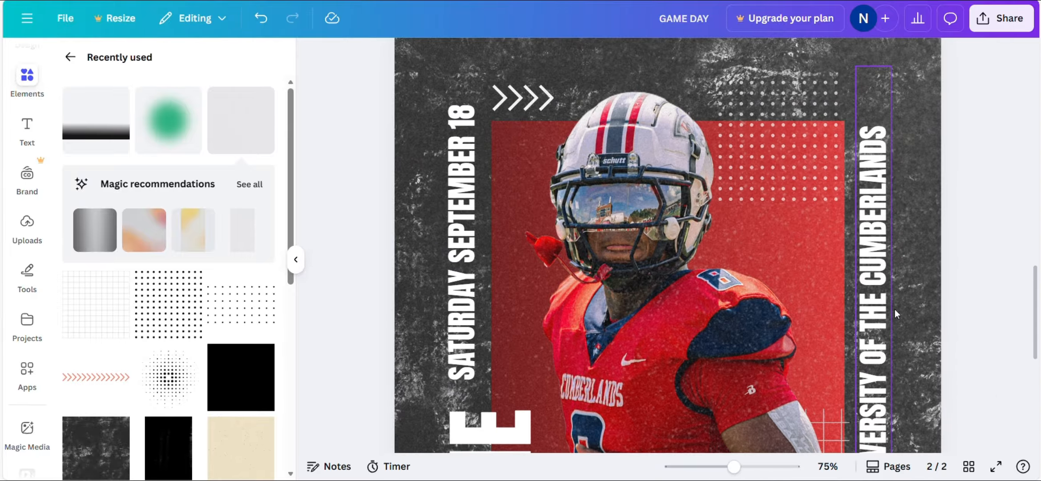
pyautogui.keyDown('ctrl'); pyautogui.scroll(-3, 895, 309); pyautogui.keyUp('ctrl')
pyautogui.scroll(-2, 827, 285)
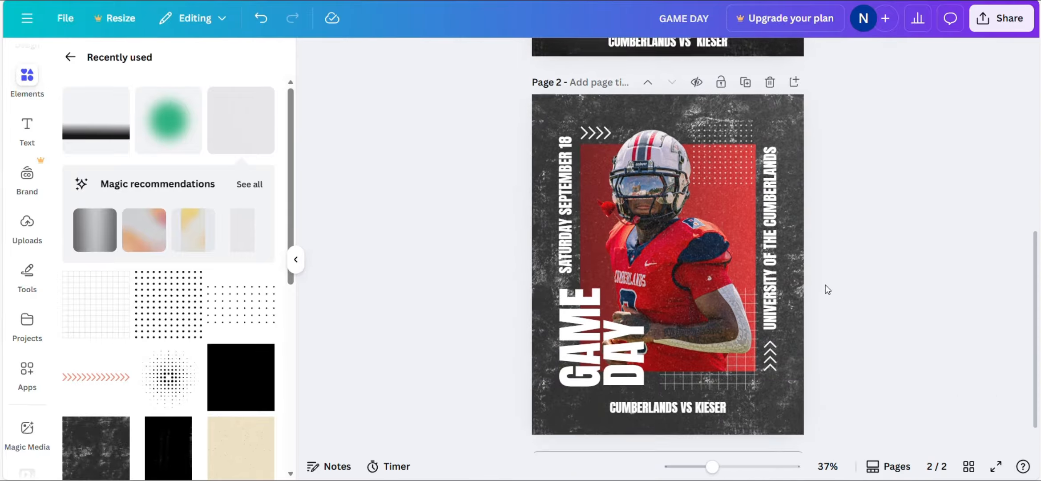
pyautogui.click(792, 99)
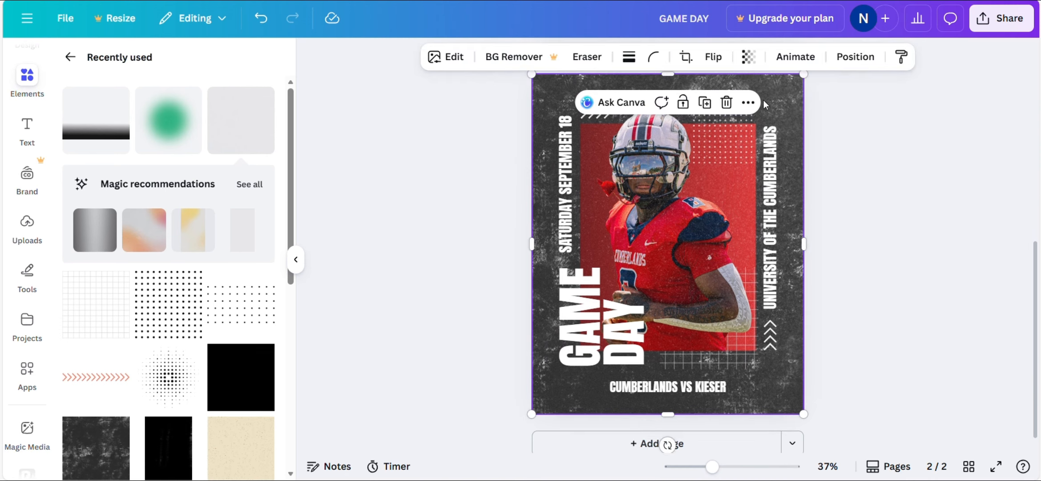
pyautogui.click(857, 57)
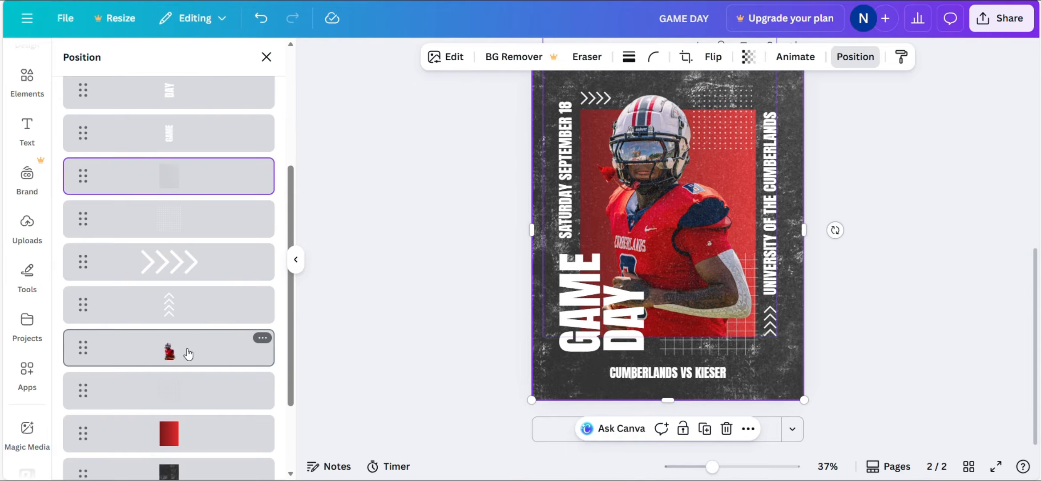
pyautogui.moveTo(189, 353); pyautogui.dragTo(188, 174)
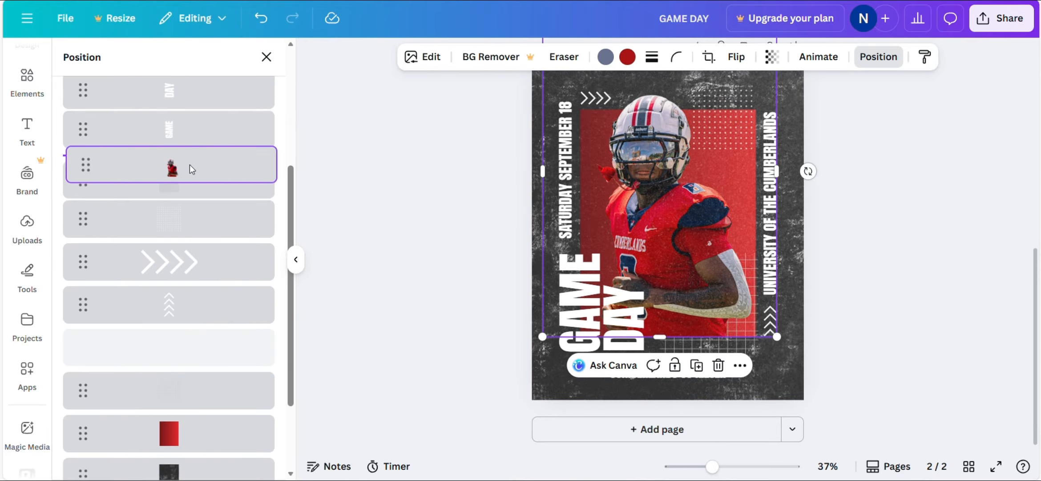
pyautogui.click(868, 265)
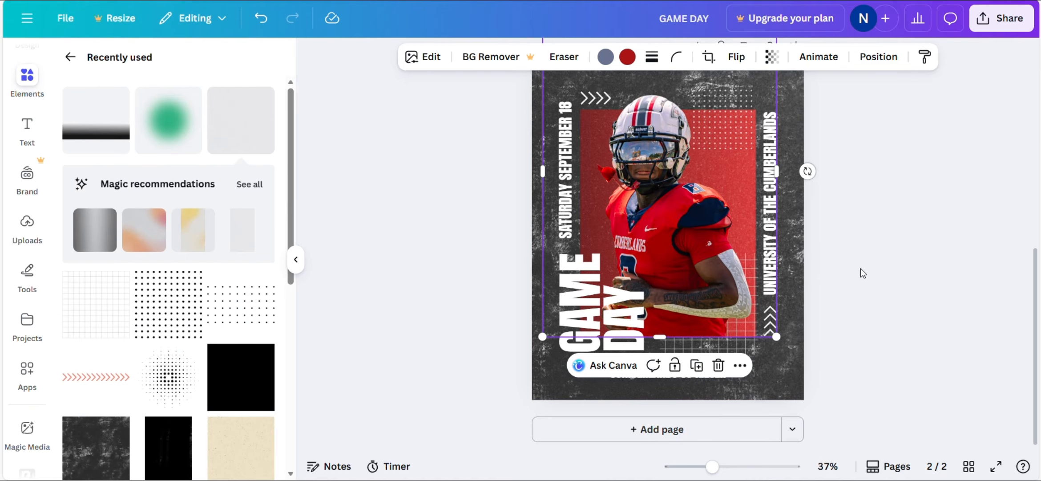
# - Preview the Black Gradient Rectangle element's details
pyautogui.scroll(5, 674, 209)
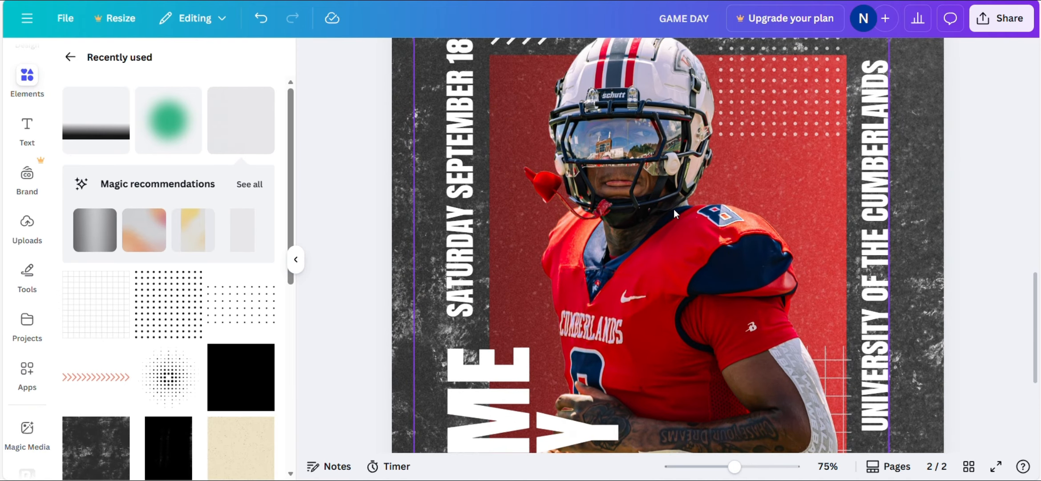
pyautogui.scroll(-5, 674, 209)
pyautogui.click(118, 97)
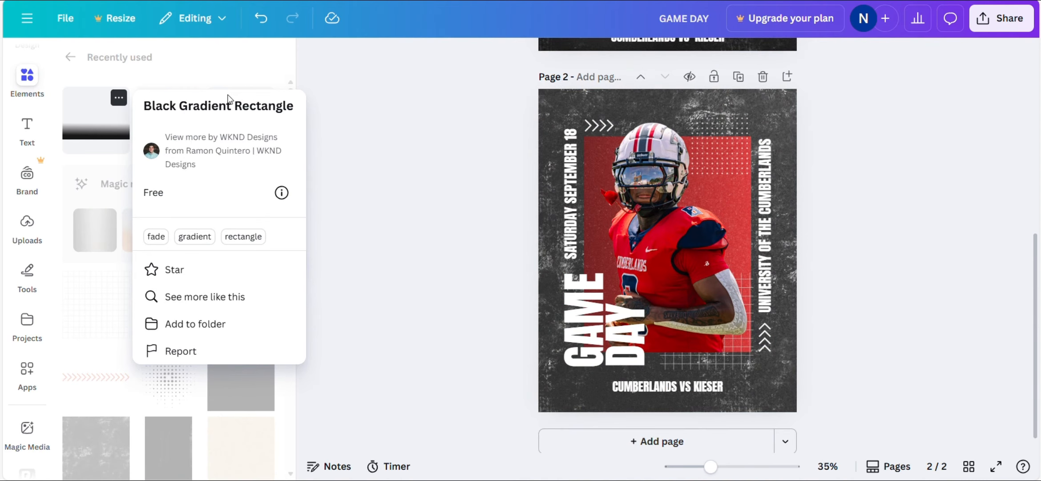
# - Add the Black Gradient Rectangle, enlarge and centre it over the lower page, and set transparency to 90
pyautogui.click(330, 105)
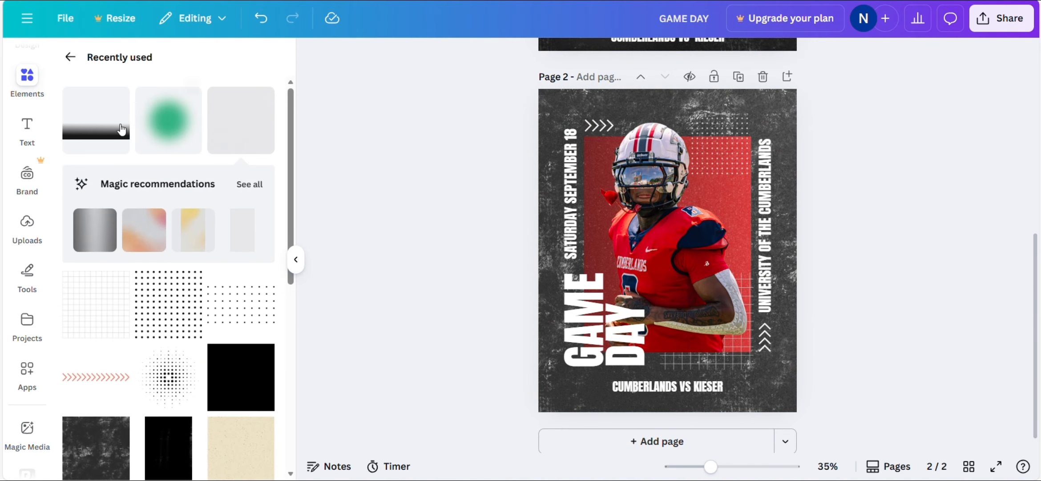
pyautogui.moveTo(89, 127); pyautogui.dragTo(328, 111)
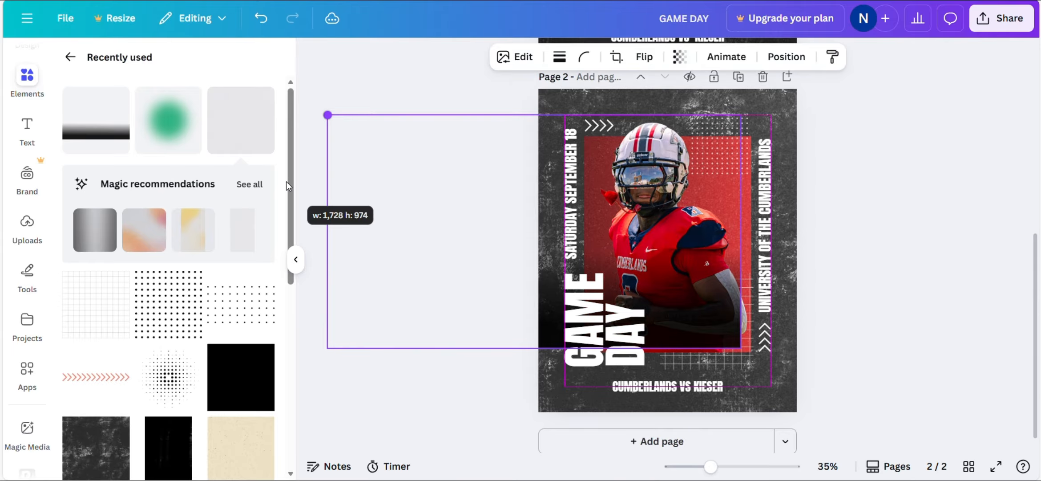
pyautogui.moveTo(510, 338); pyautogui.dragTo(520, 408)
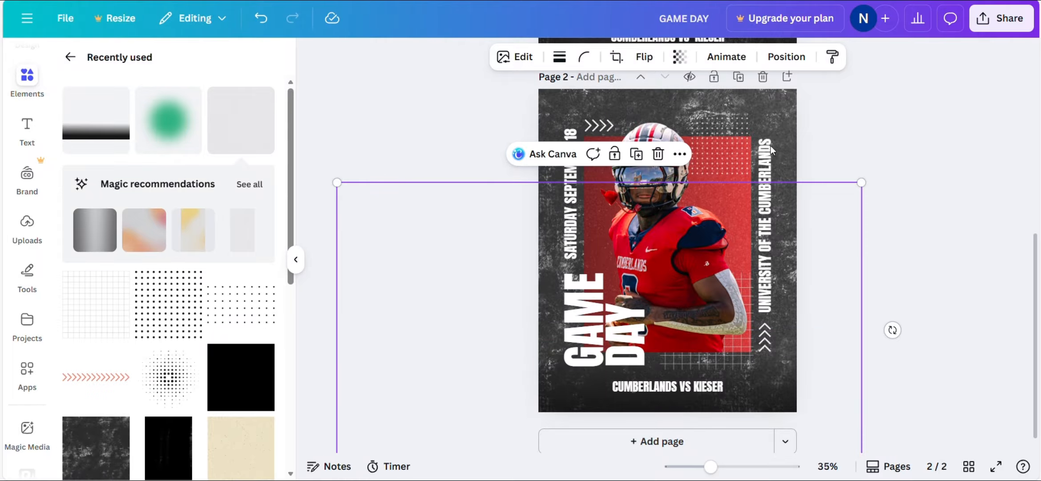
pyautogui.click(680, 57)
pyautogui.moveTo(711, 113)
pyautogui.mouseDown()
pyautogui.moveTo(689, 127)
pyautogui.moveTo(704, 125)
pyautogui.mouseUp()
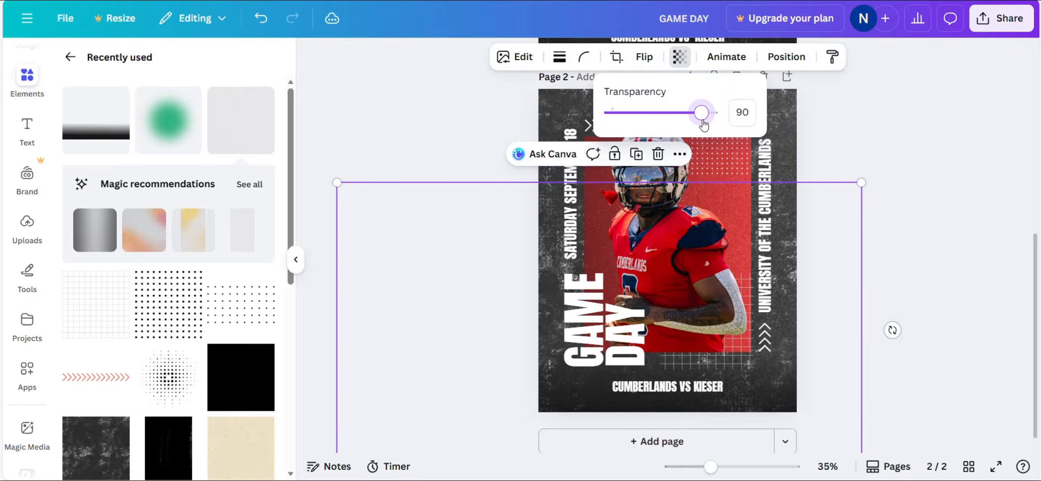
pyautogui.click(892, 325)
pyautogui.scroll(1, 892, 324)
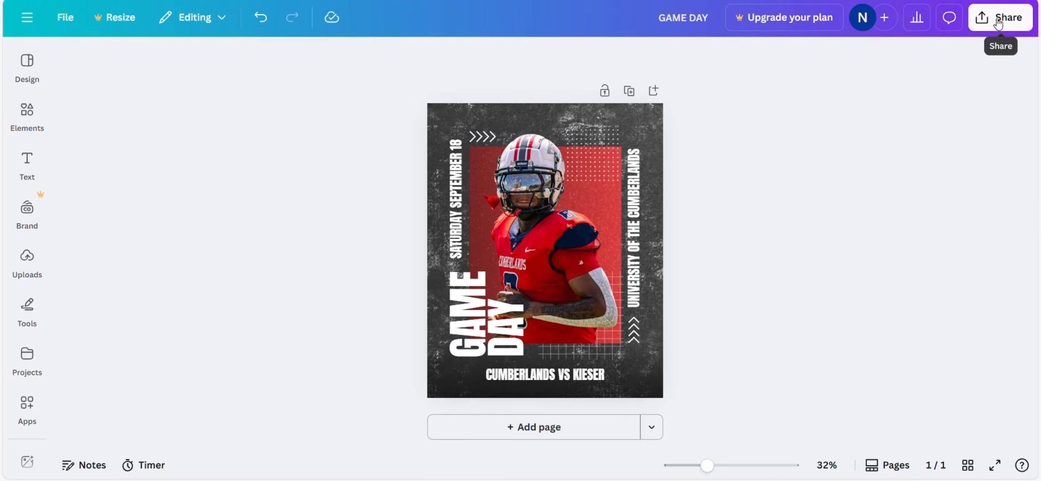
# - Download the single-page GAME DAY poster as a 1,080 × 1,350 px PNG
pyautogui.click(999, 23)
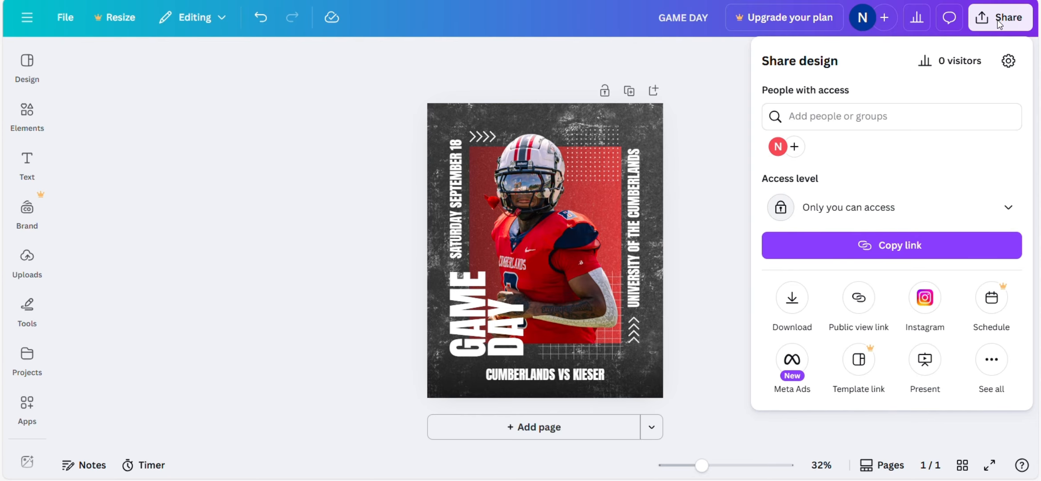
pyautogui.click(793, 298)
pyautogui.click(986, 113)
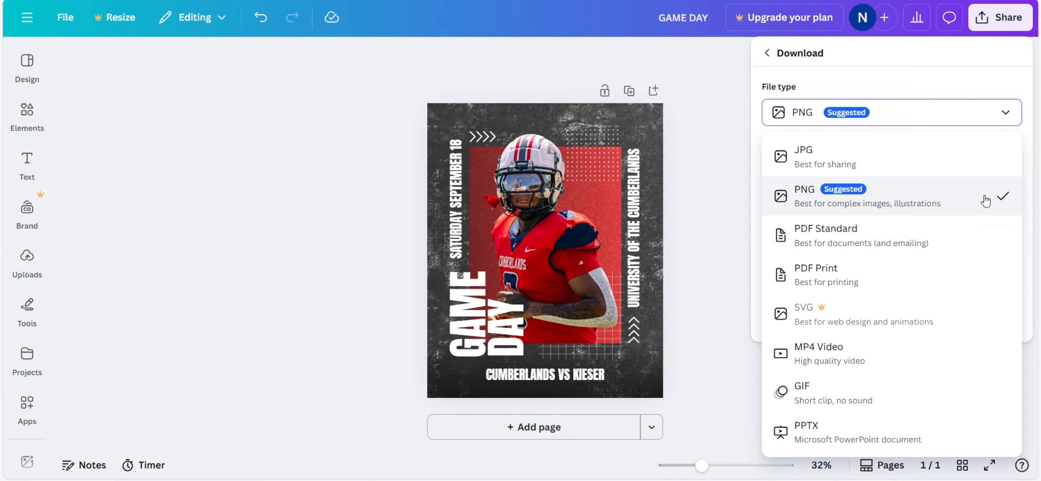
pyautogui.click(985, 198)
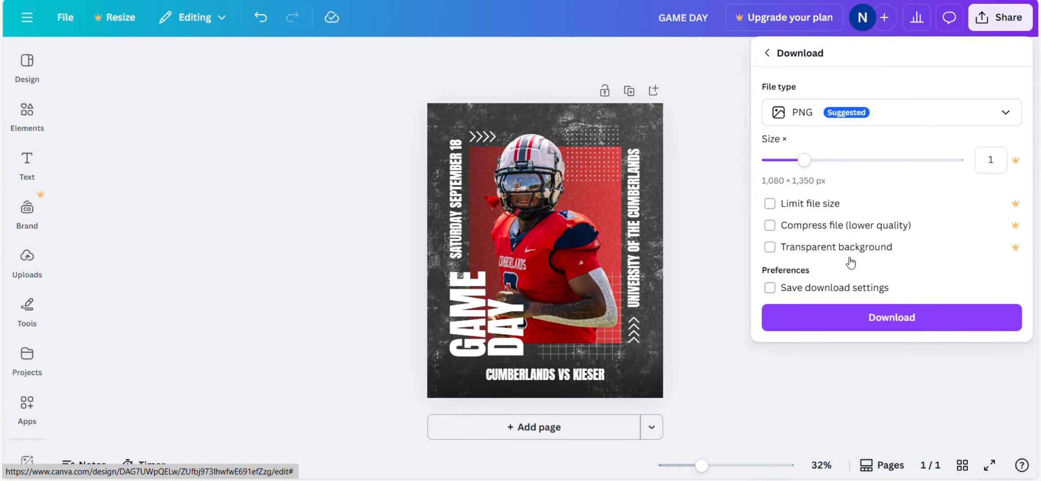
pyautogui.click(863, 314)
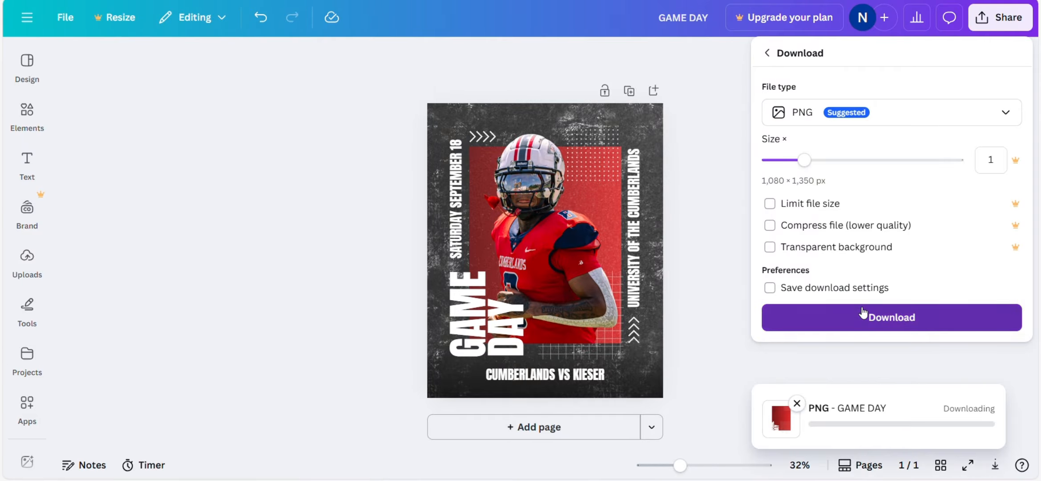